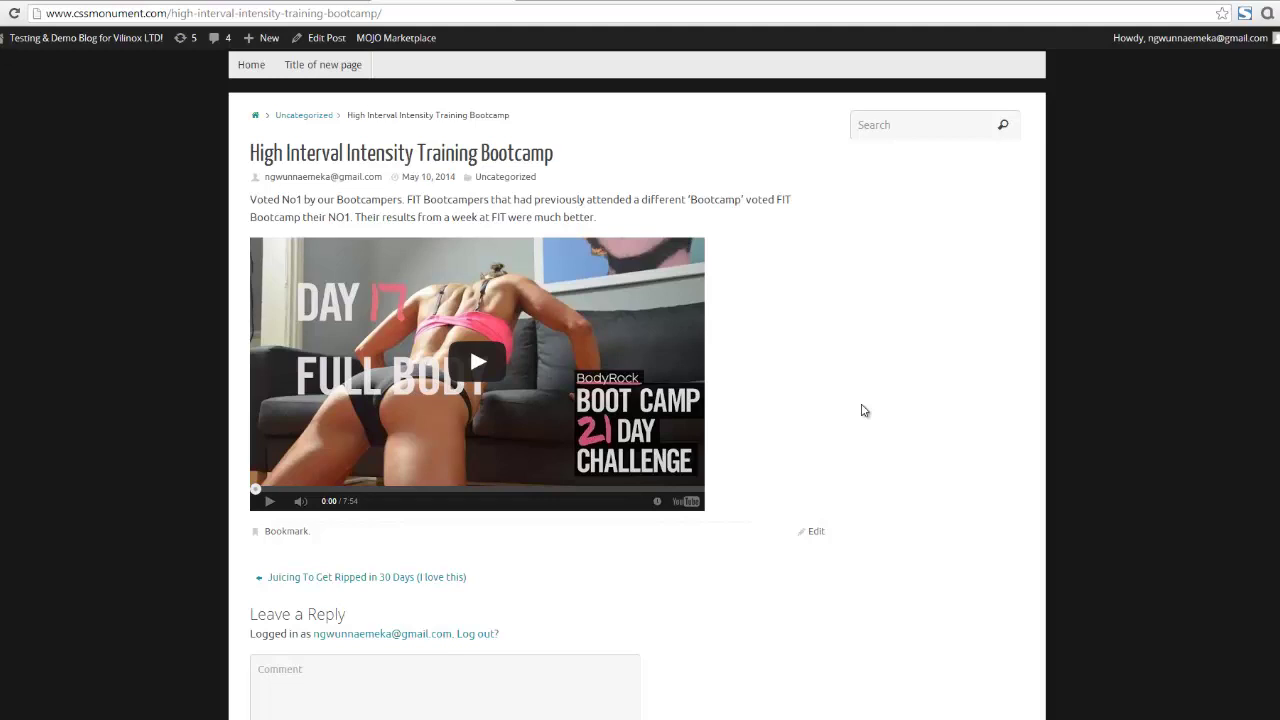
- Play the embedded bootcamp video and pause it when the green link annotation appears
left_click(481, 364)
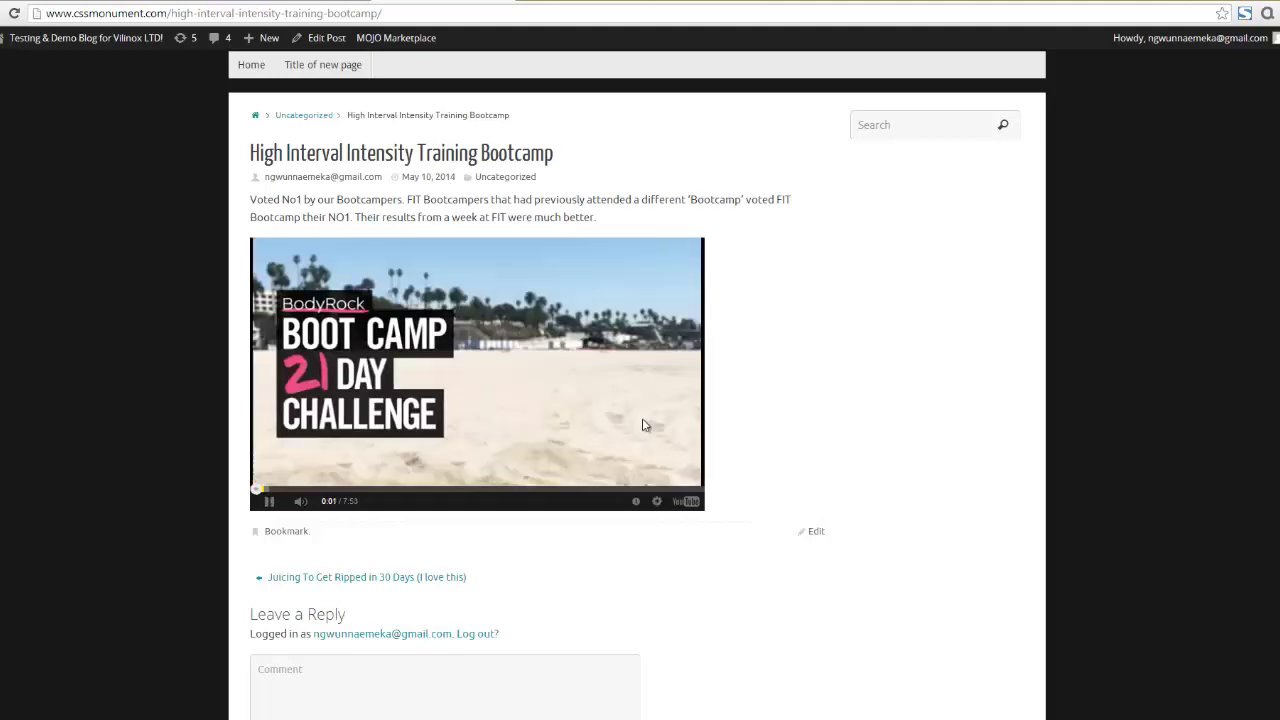
left_click(550, 430)
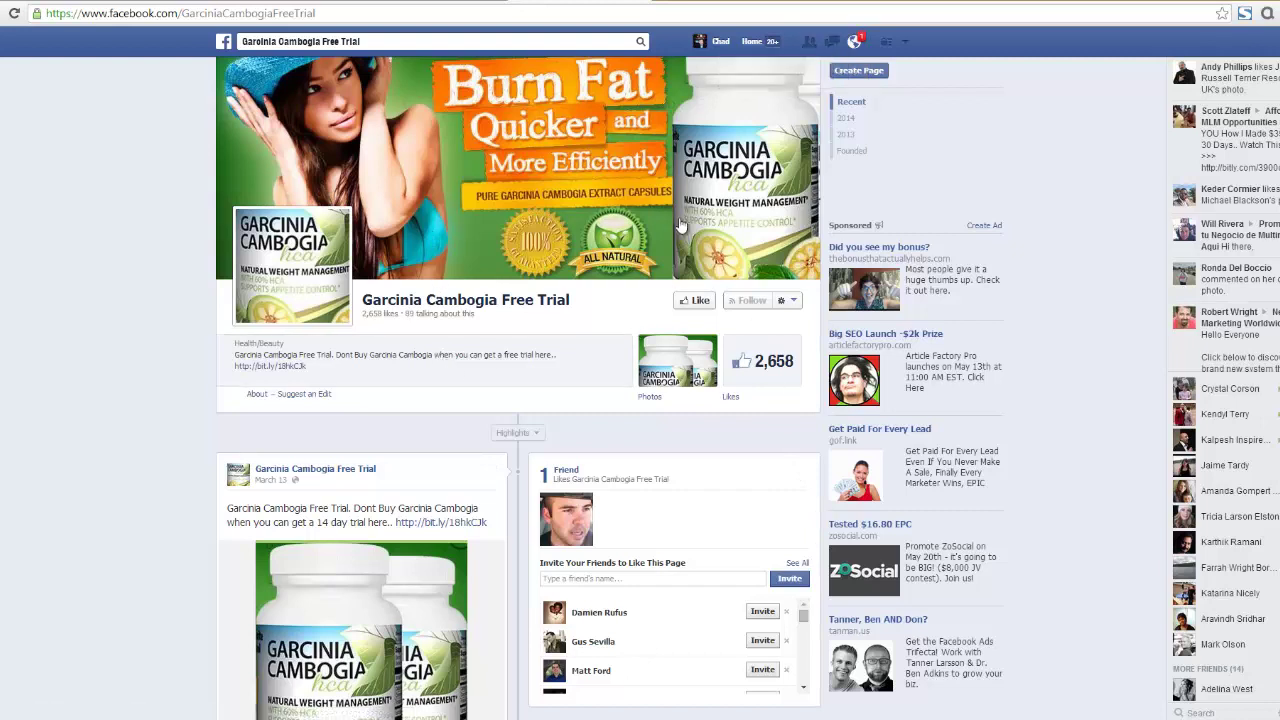
- Return to the WordPress tab showing the Video Annotation Manager for the Bootcamp video
left_click(459, 3)
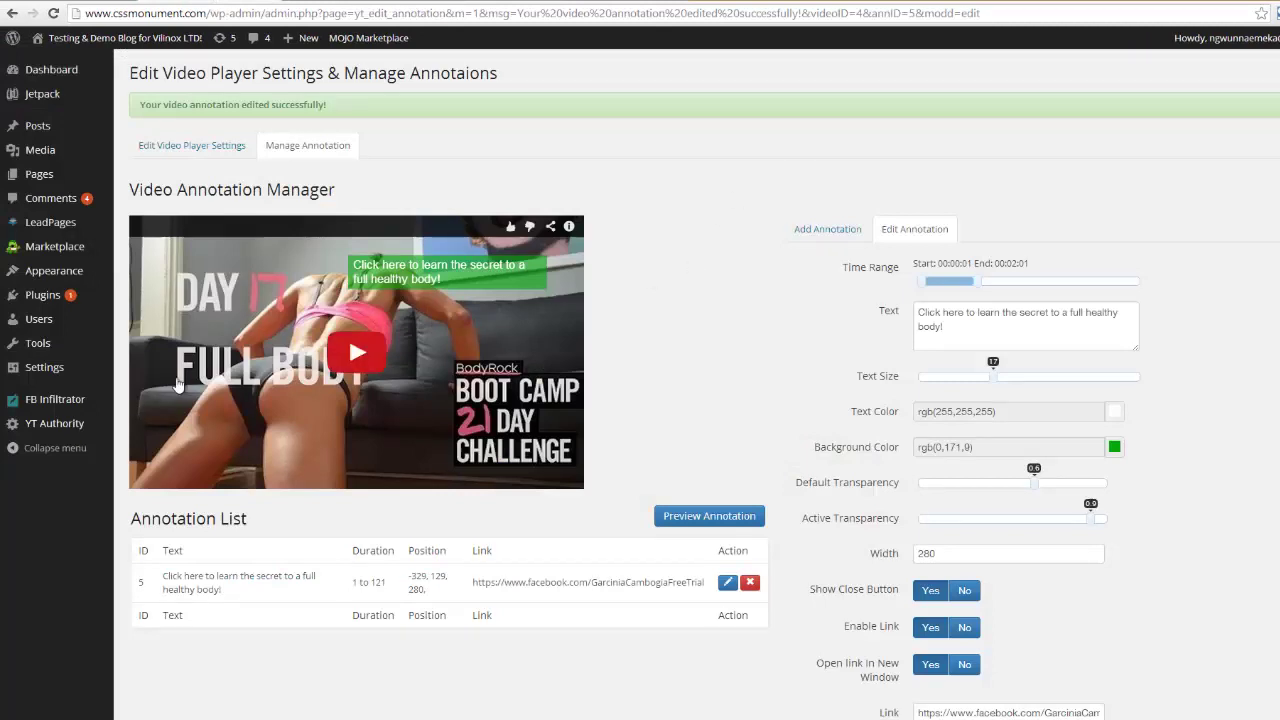
- Open the YT Authority Videos list and inspect Bootcamp Training's Health gallery entry
mouse_move(58, 432)
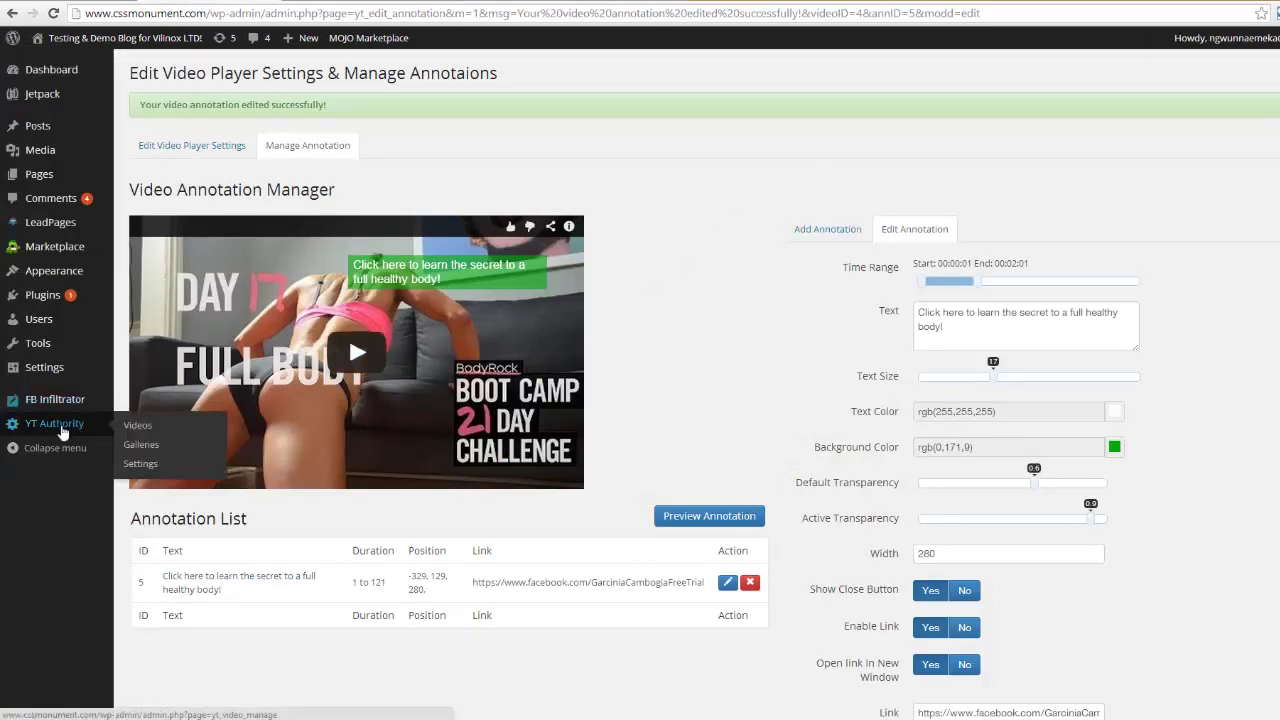
left_click(138, 425)
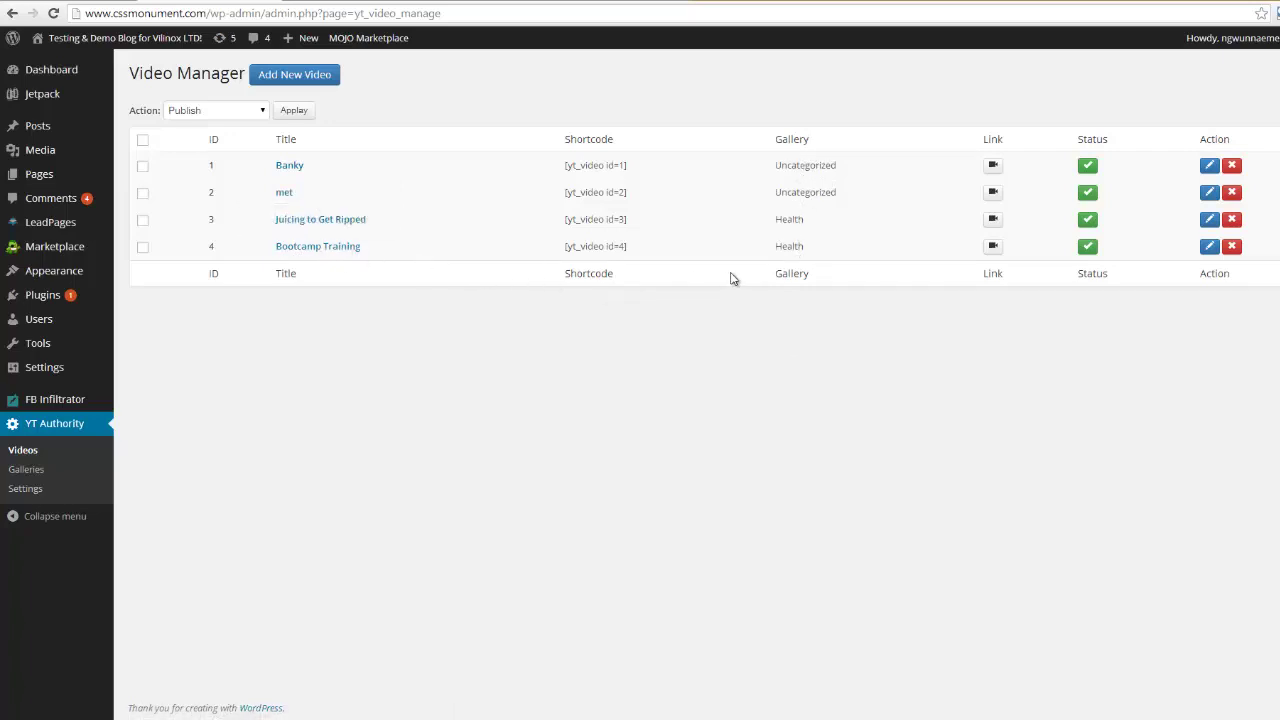
double_click(790, 246)
left_click(801, 351)
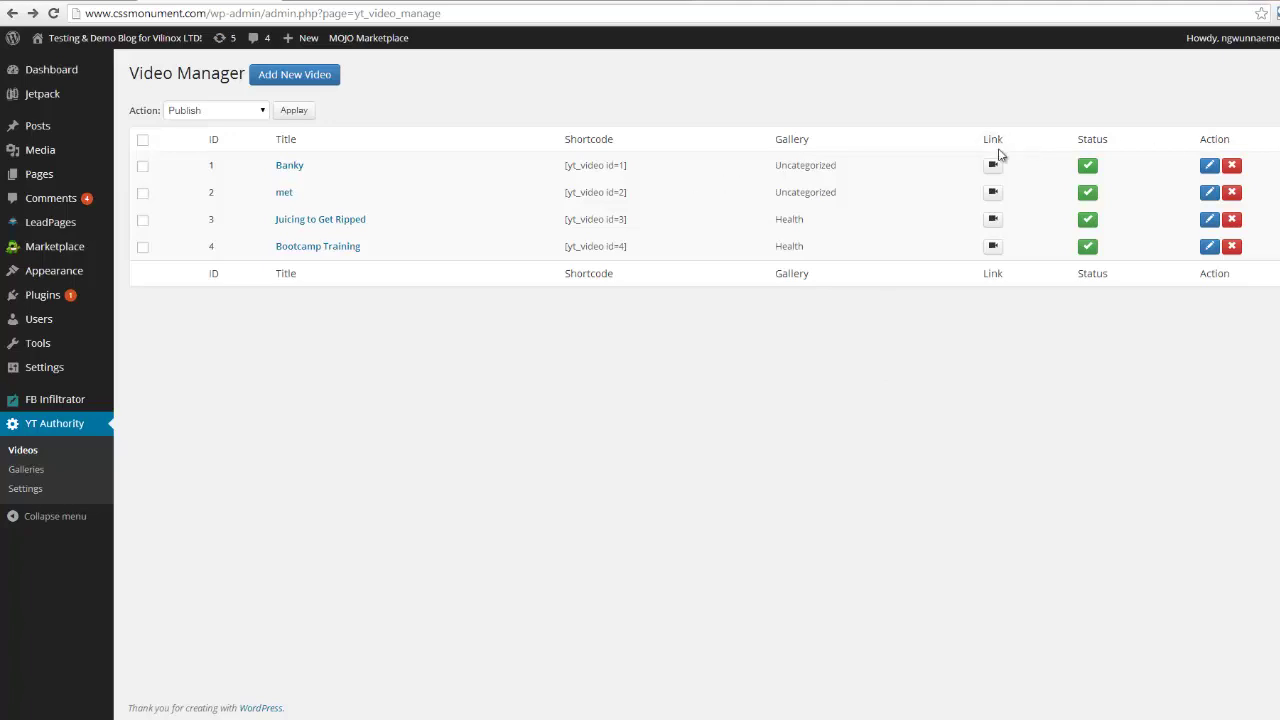
- Review YT Authority Settings, keeping Red progress bar, immediately loading controls and Light Theme
left_click(38, 488)
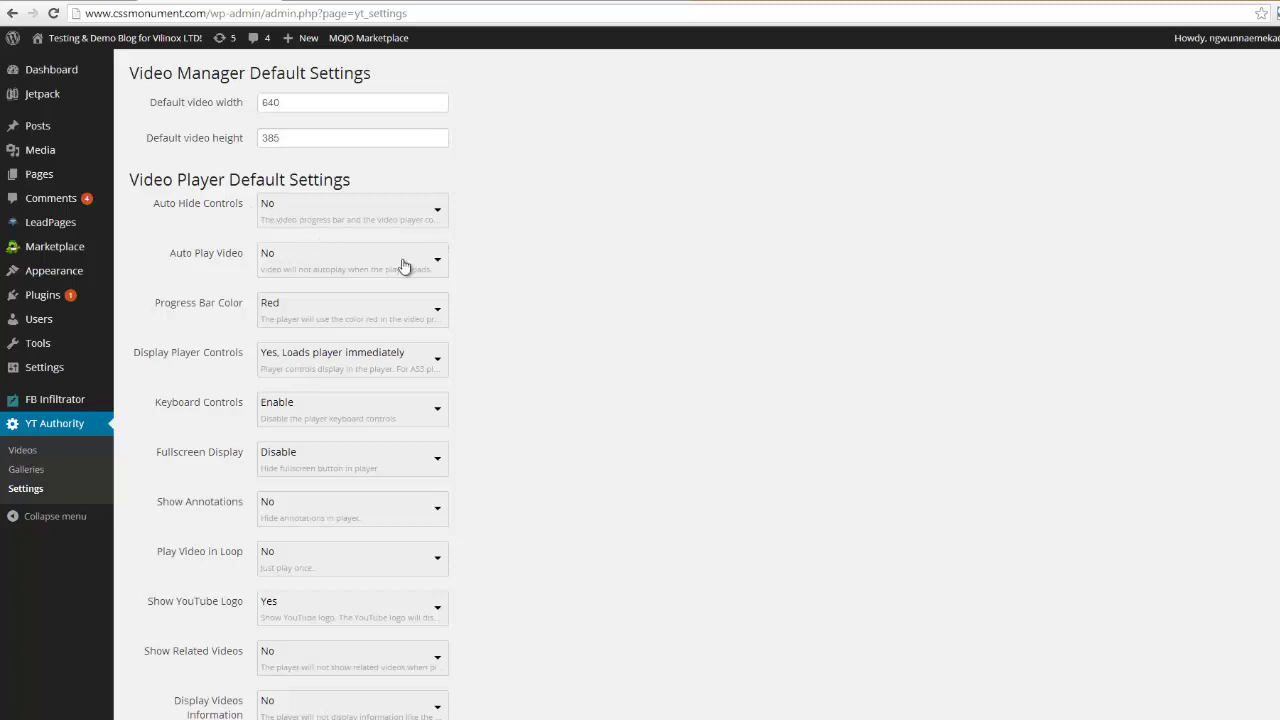
left_click(440, 312)
left_click(552, 304)
left_click(438, 362)
left_click(536, 368)
scroll(1210, 518, "down", 2)
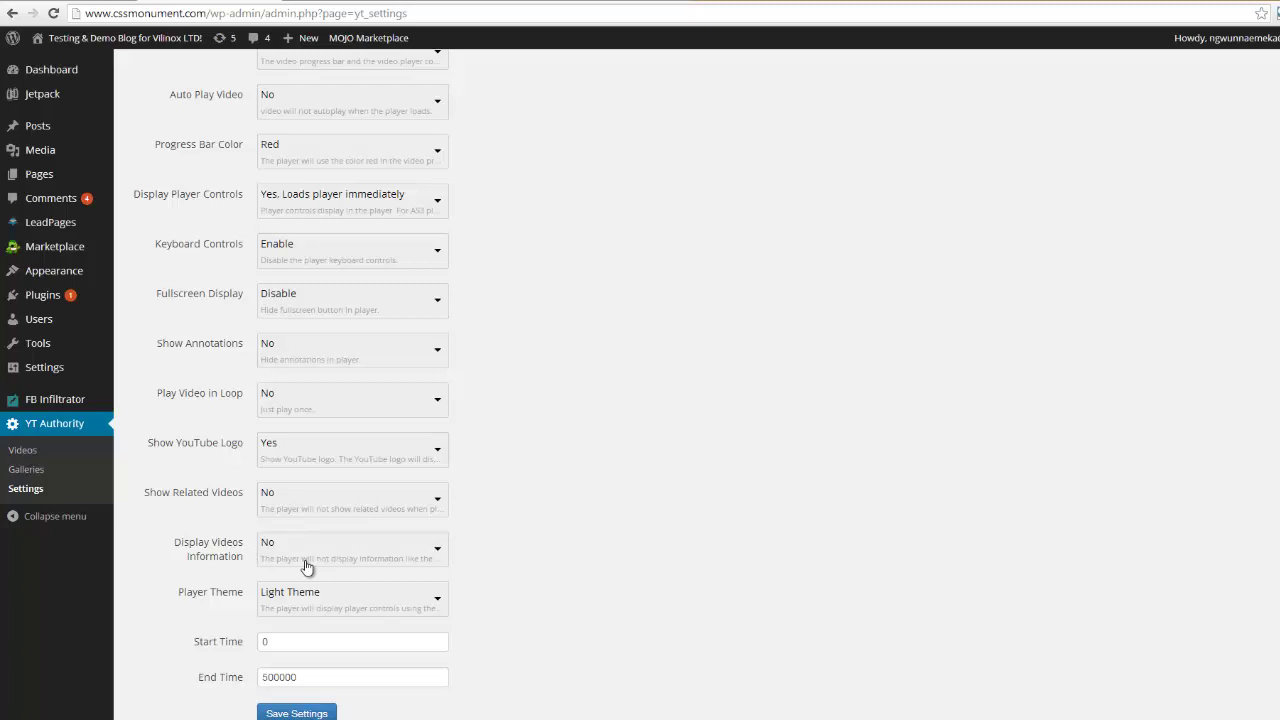
left_click(440, 597)
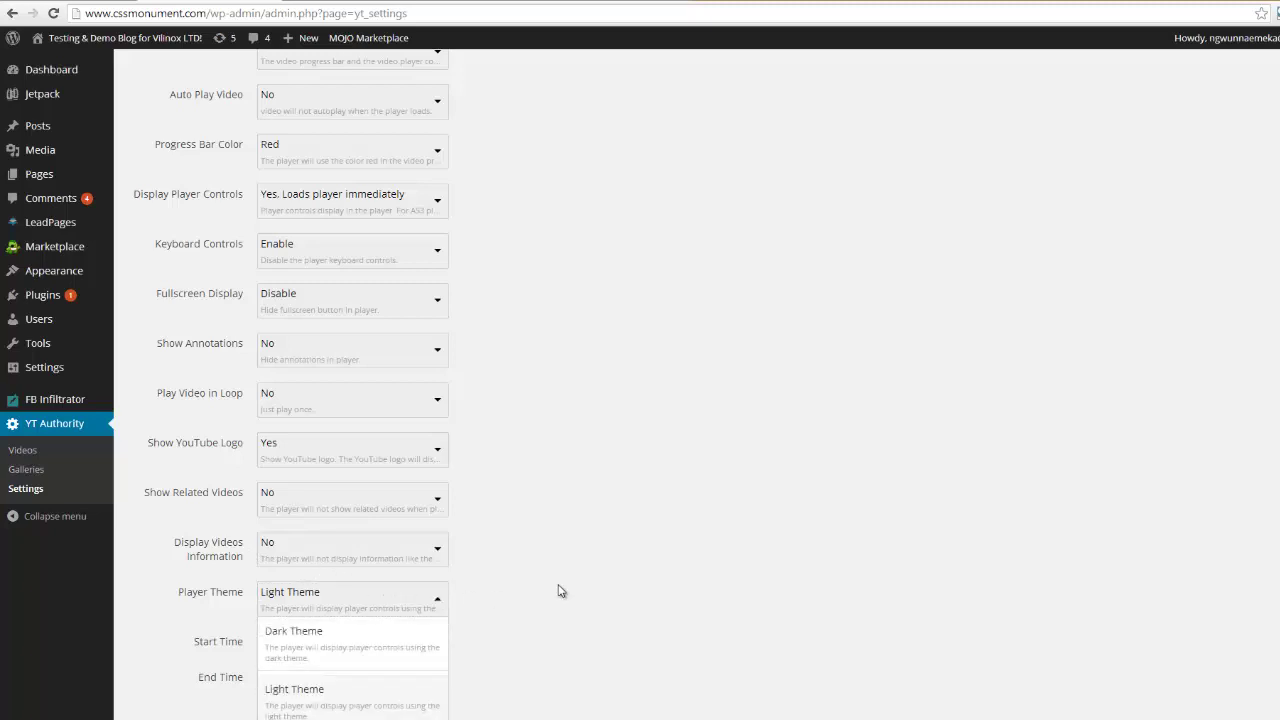
left_click(560, 590)
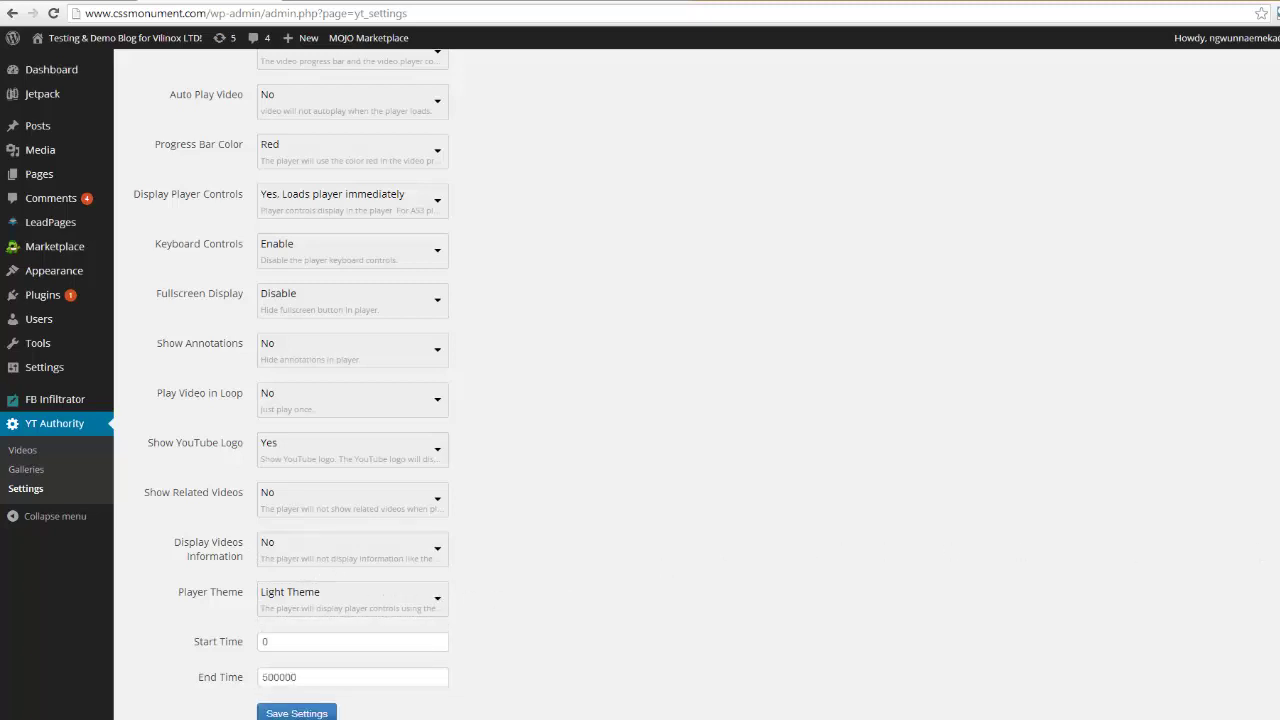
scroll(289, 685, "down", 1)
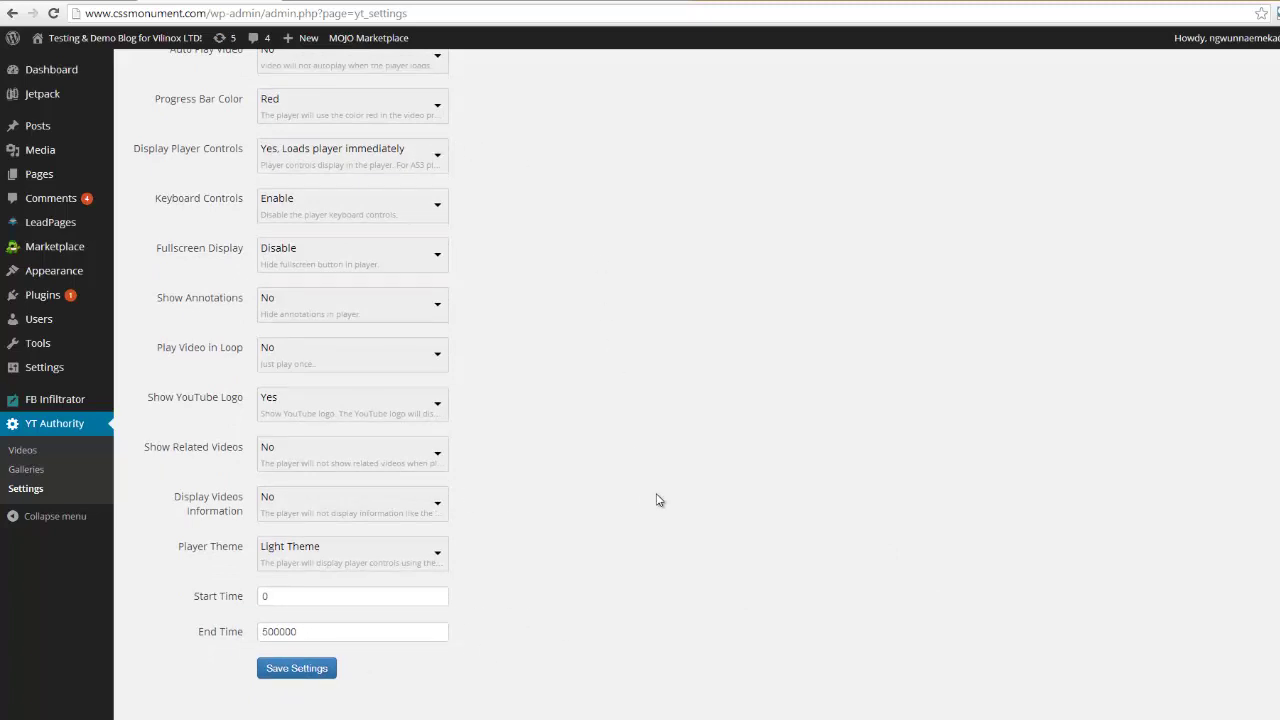
- Save the default player settings and start adding a new video in YT Authority
left_click(306, 668)
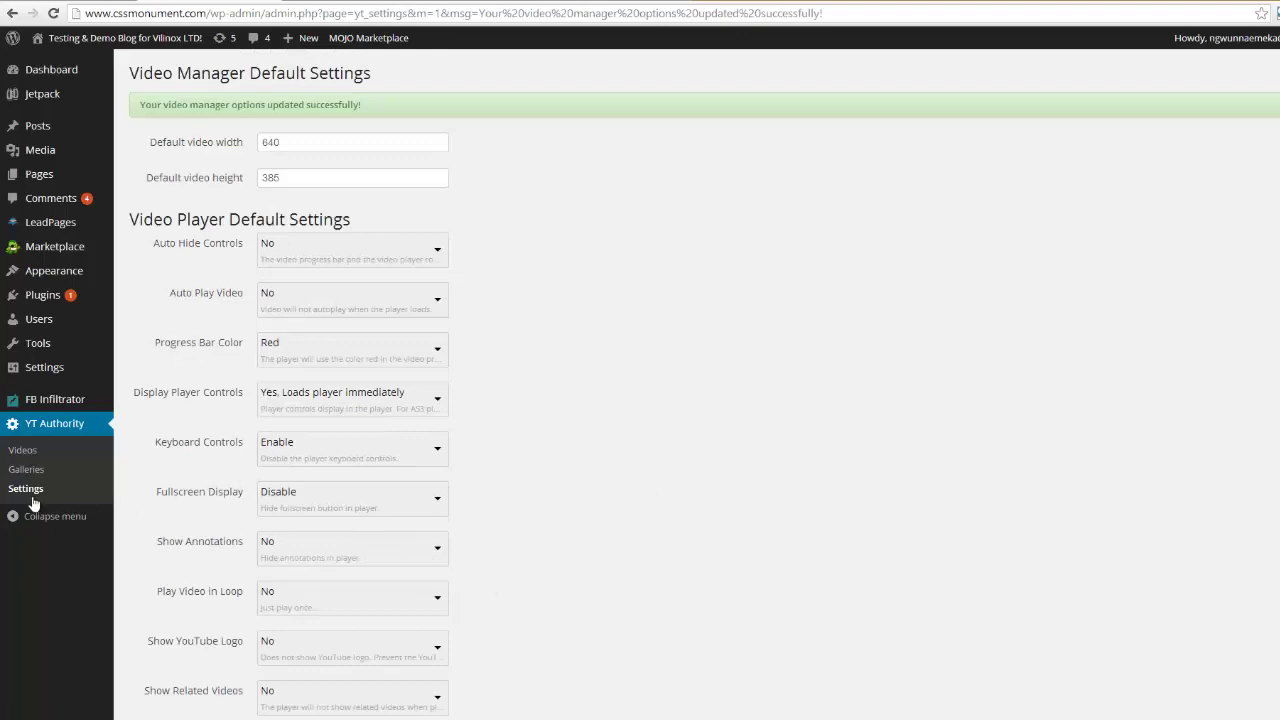
left_click(30, 450)
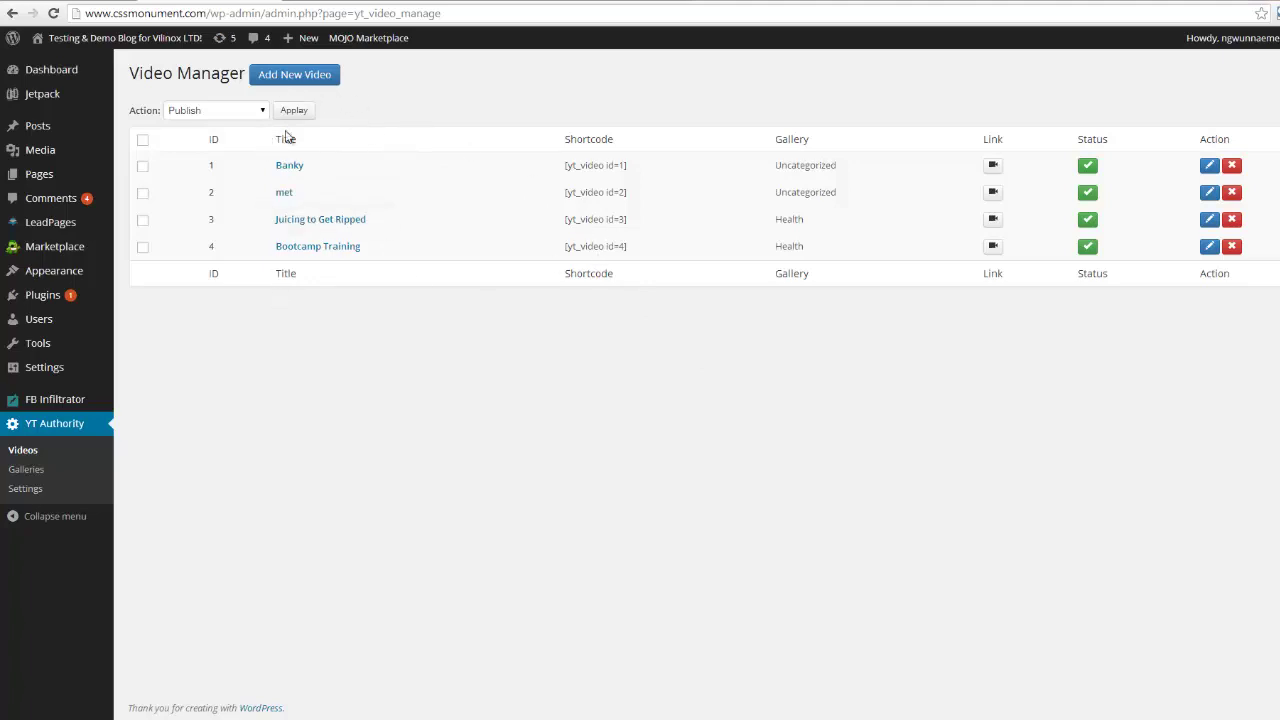
left_click(298, 79)
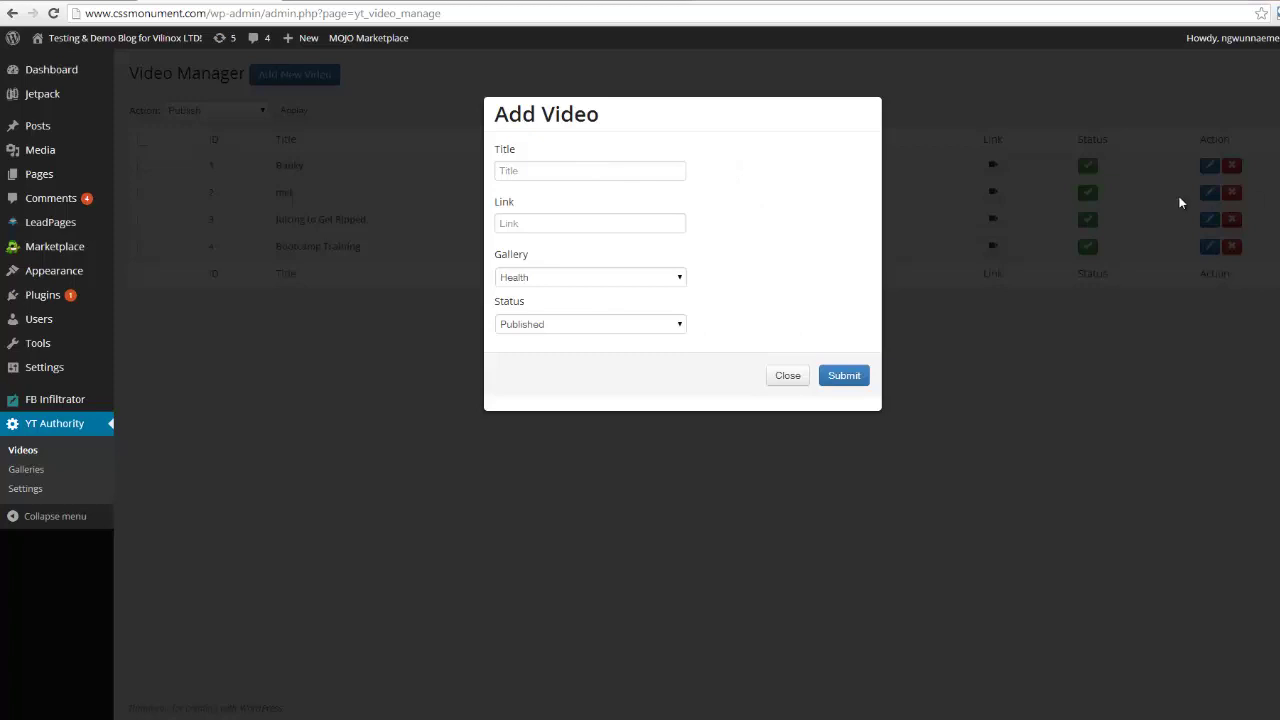
- Title the new video 'Discover How To Lose Weight In 7 Days' and bring up YouTube's diet results
left_click(591, 169)
type("Discover How To Lose Weight In 7 Days")
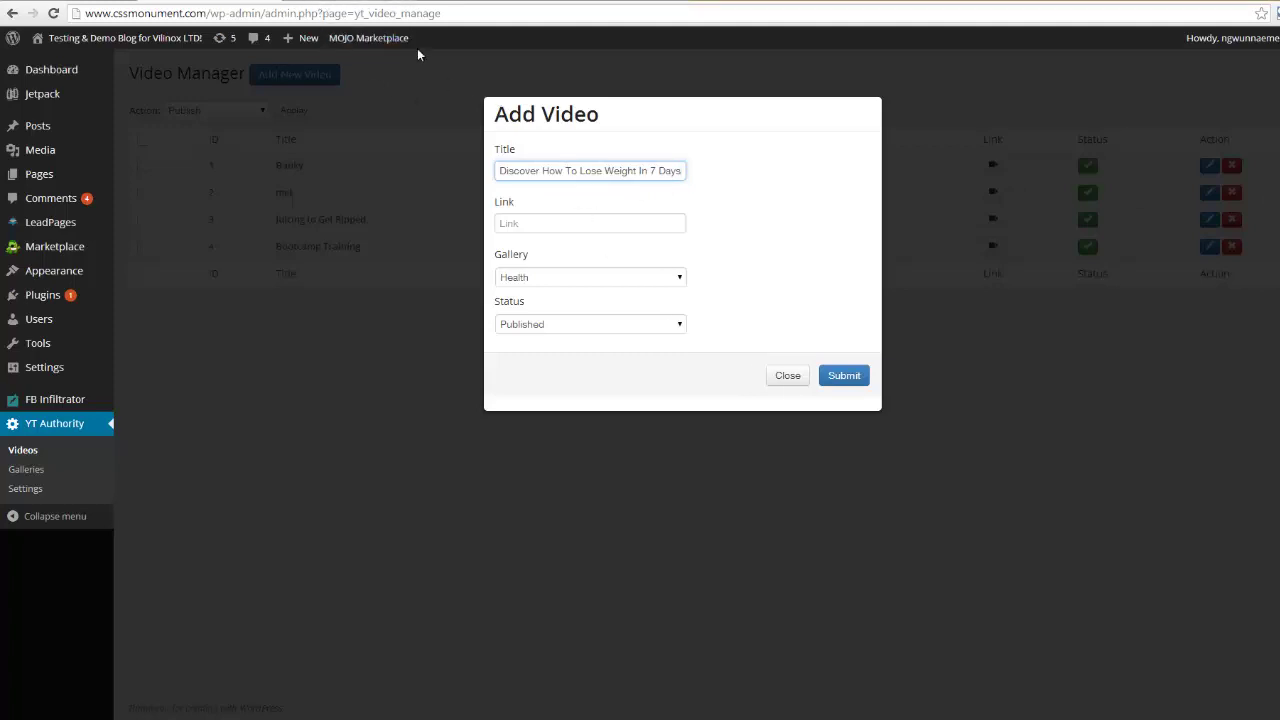
left_click(348, 2)
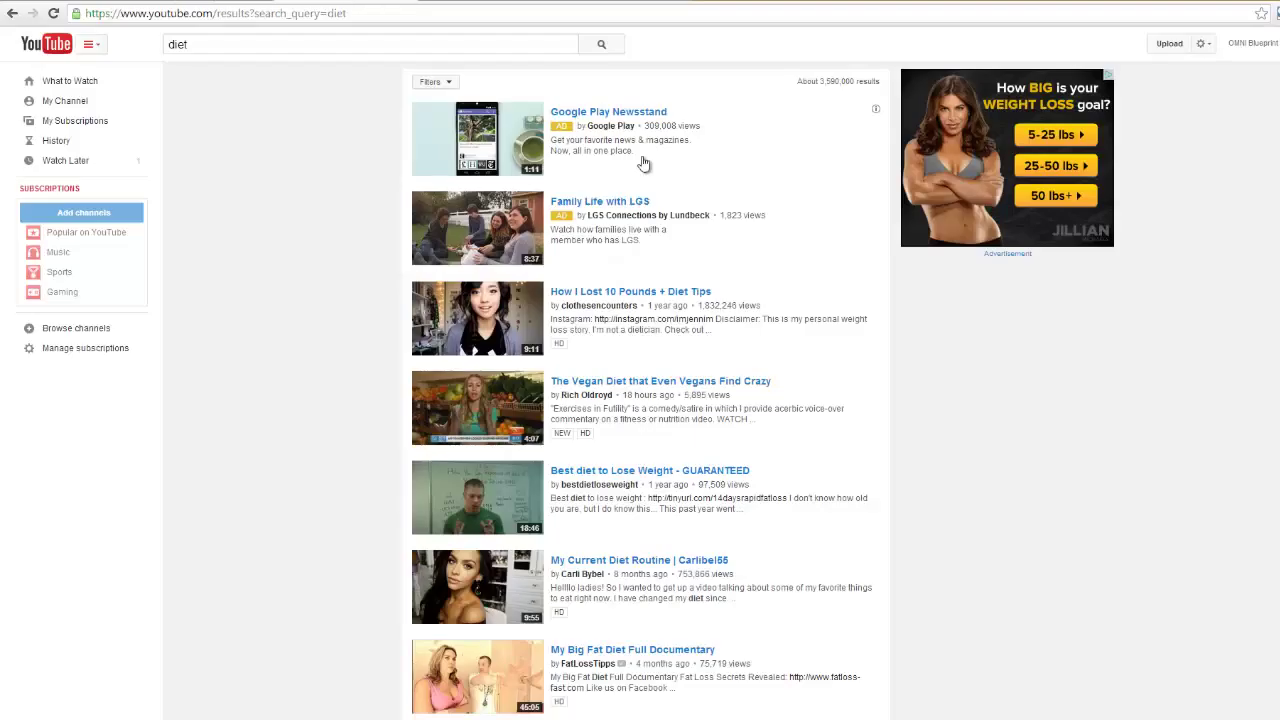
- Open the 'How I Lost 10 Pounds + Diet Tips' YouTube video and copy its web address
left_click(503, 318)
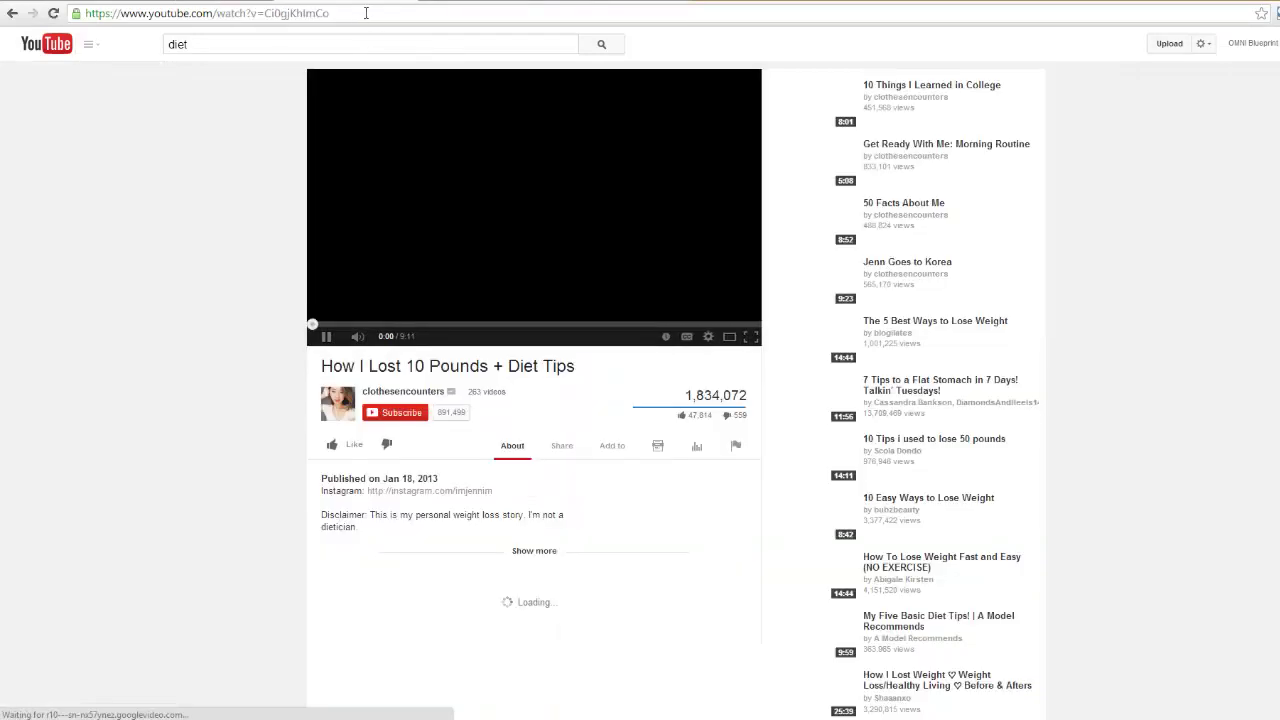
left_click(366, 14)
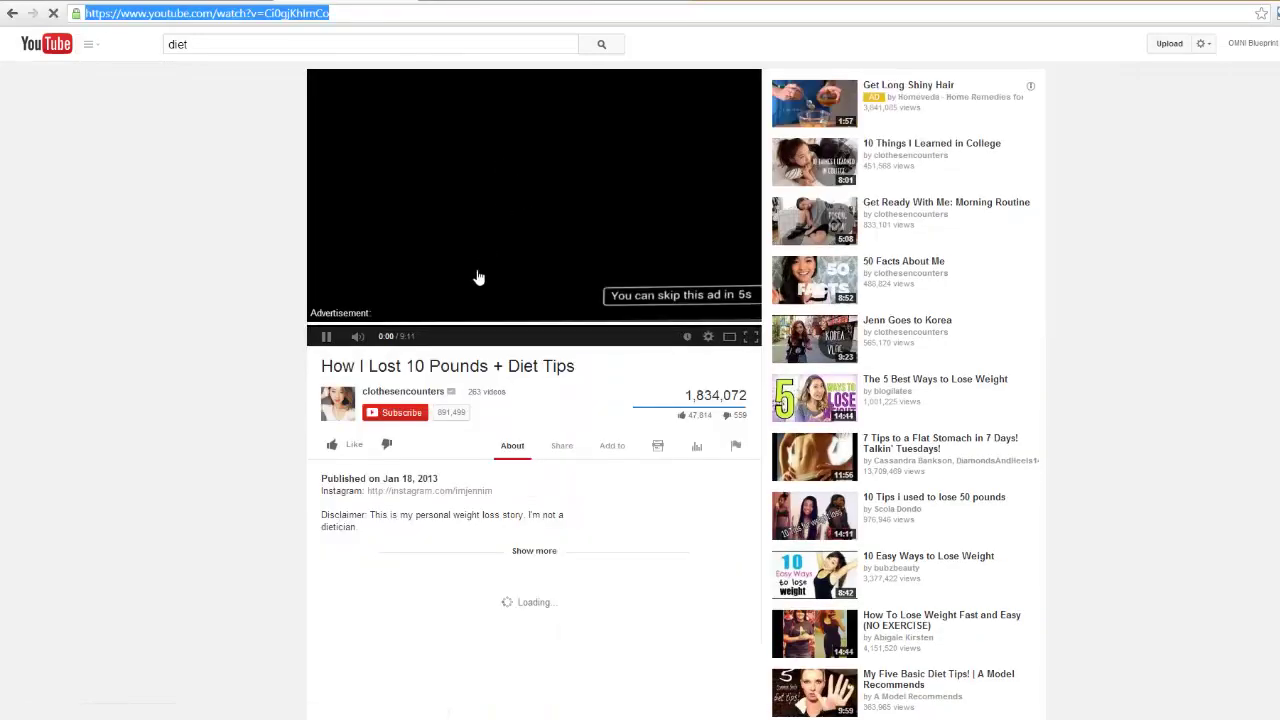
left_click(332, 335)
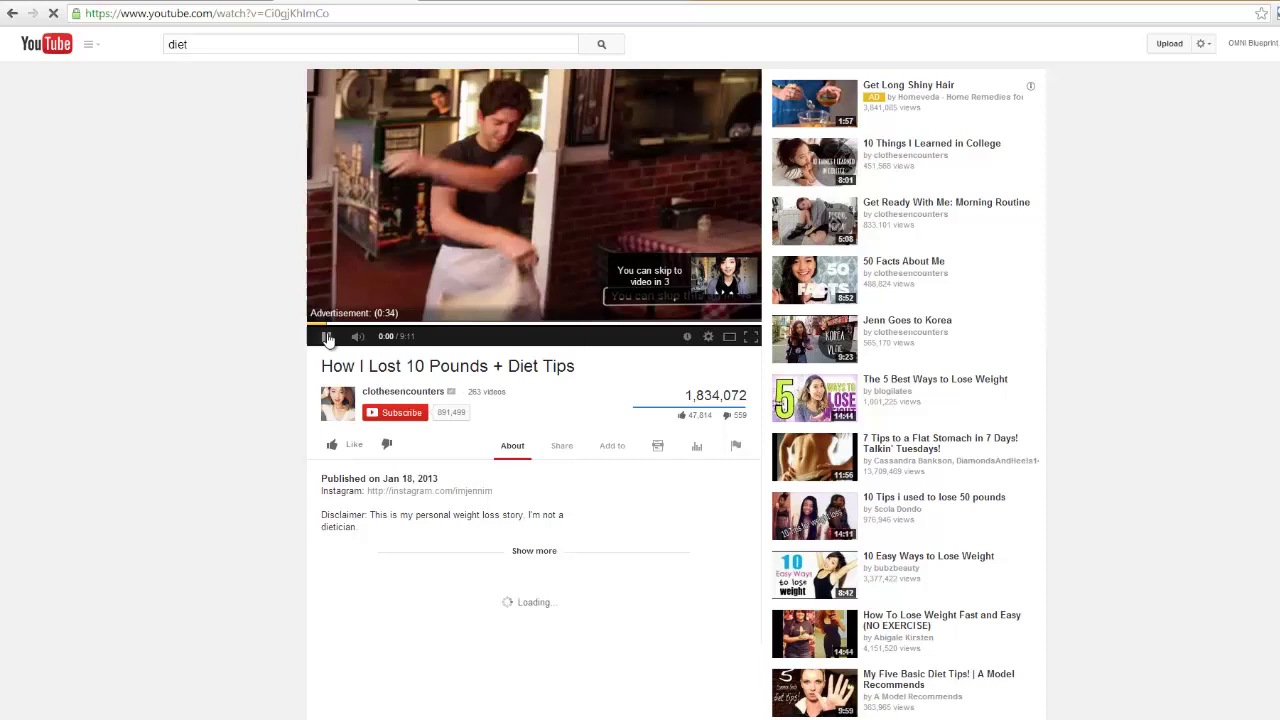
- Paste the YouTube link into the new video, keep the Health gallery, and submit it
key("ctrl+Tab")
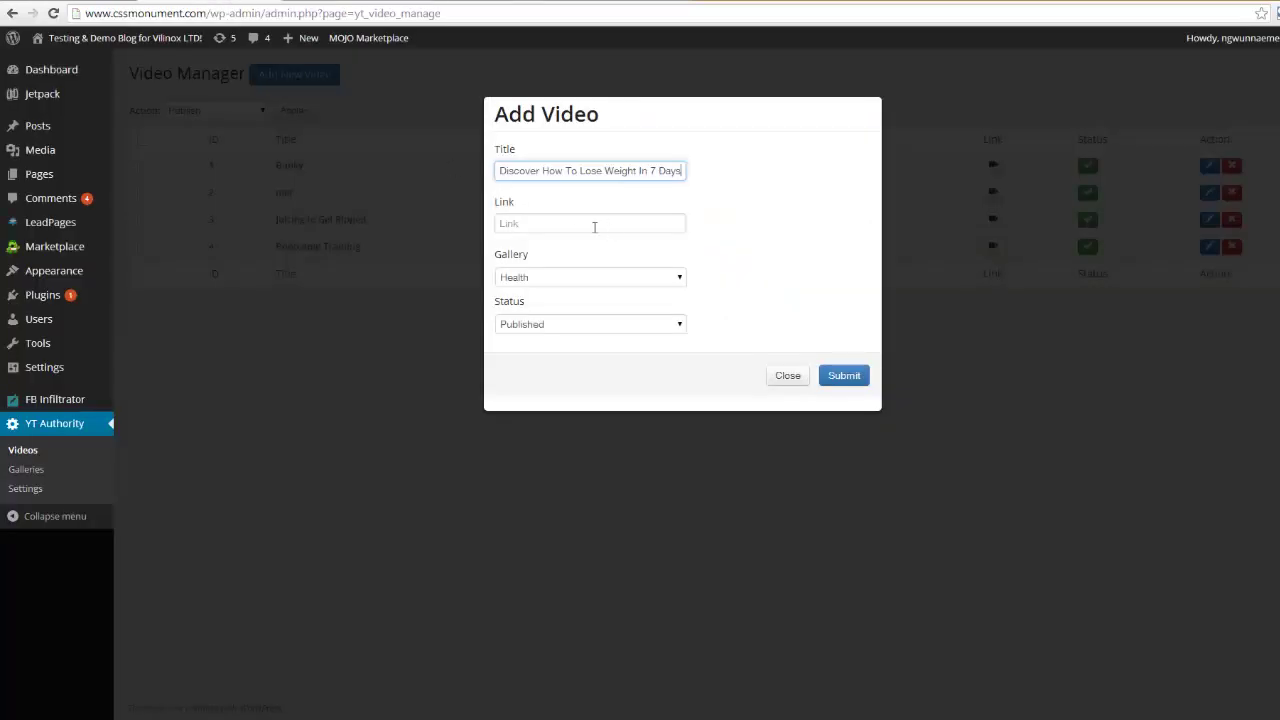
left_click(575, 223)
type("https://www.youtube.com/watch?v=Ci0gjKhlmCo")
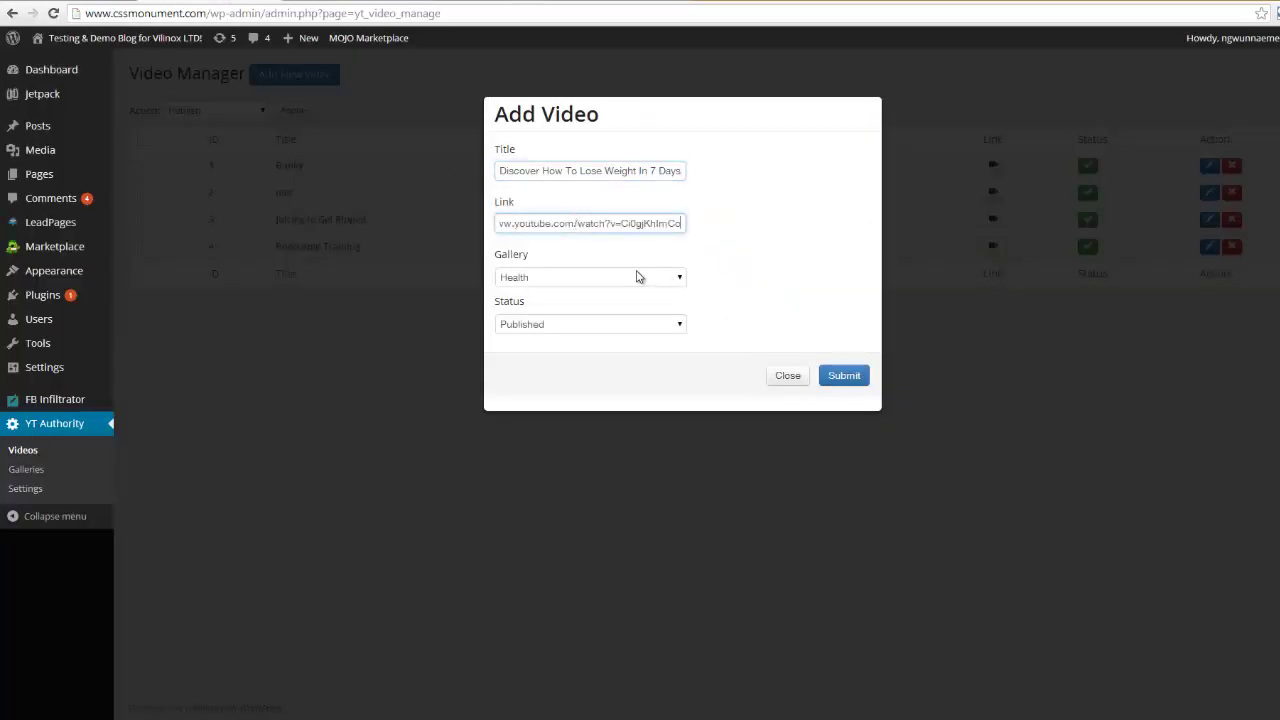
left_click(679, 280)
left_click(708, 280)
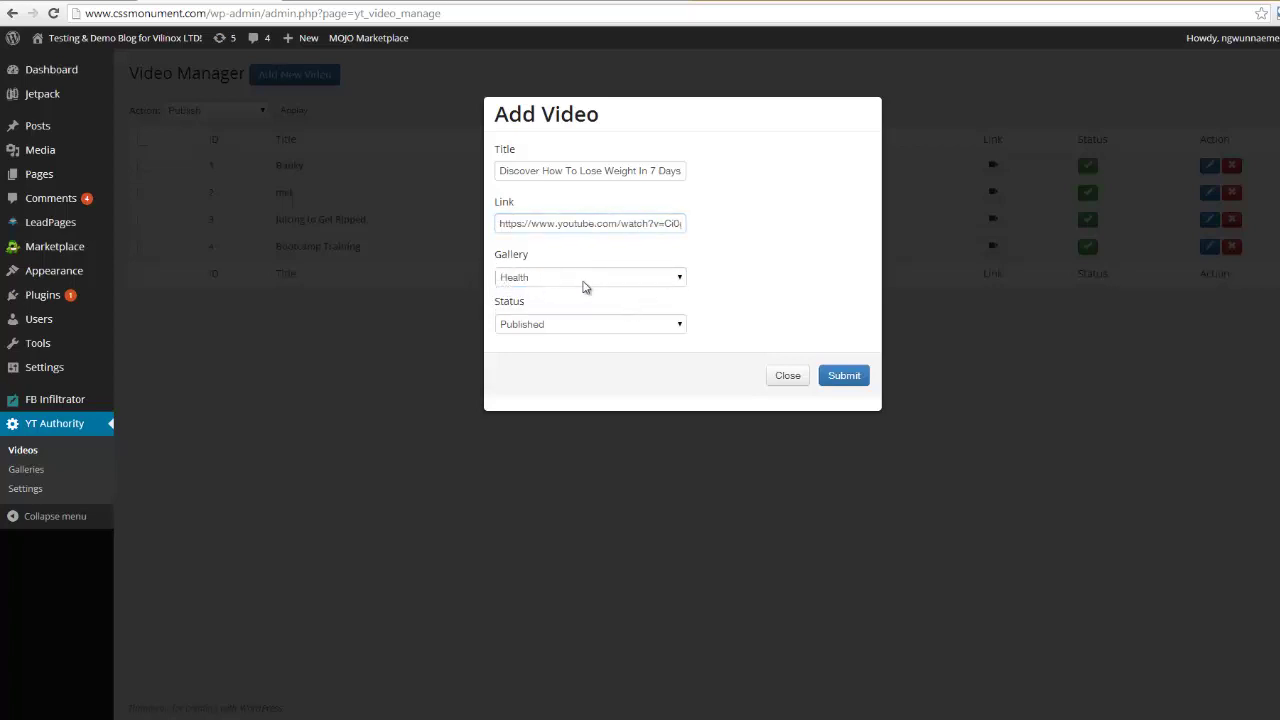
left_click(840, 376)
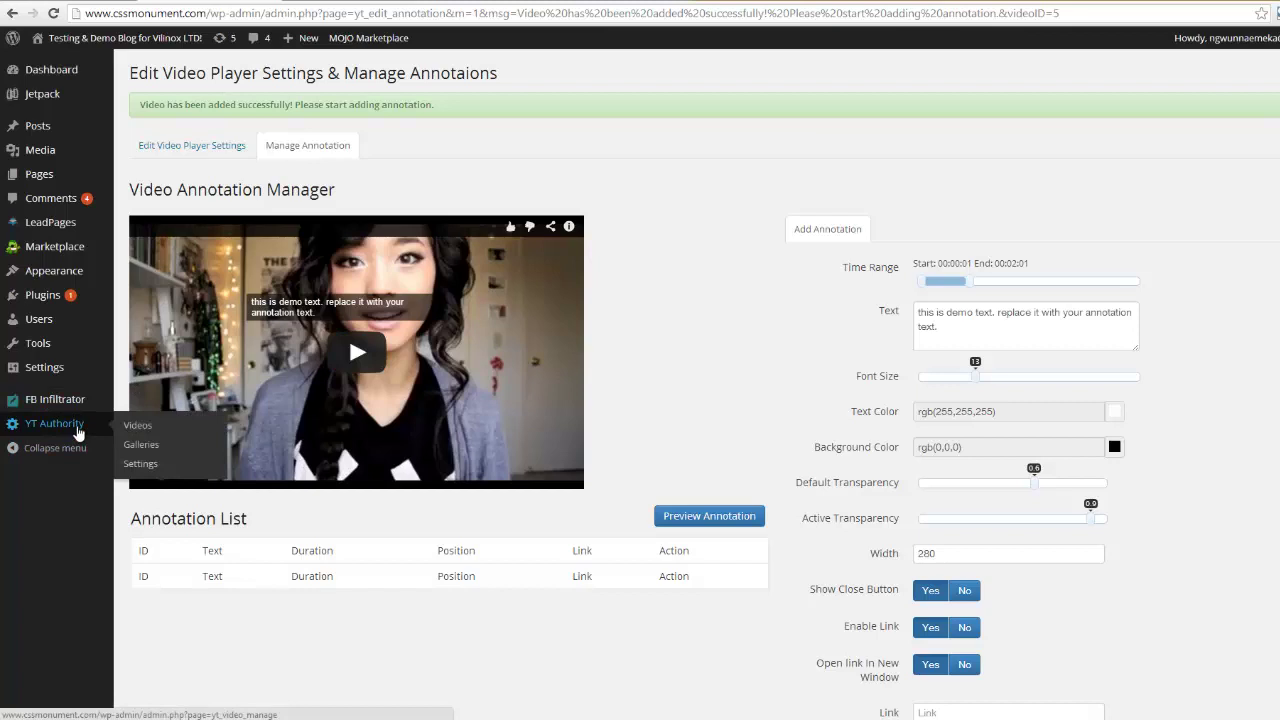
- From the YT Authority Videos list, open video 5's player settings and annotations
left_click(138, 432)
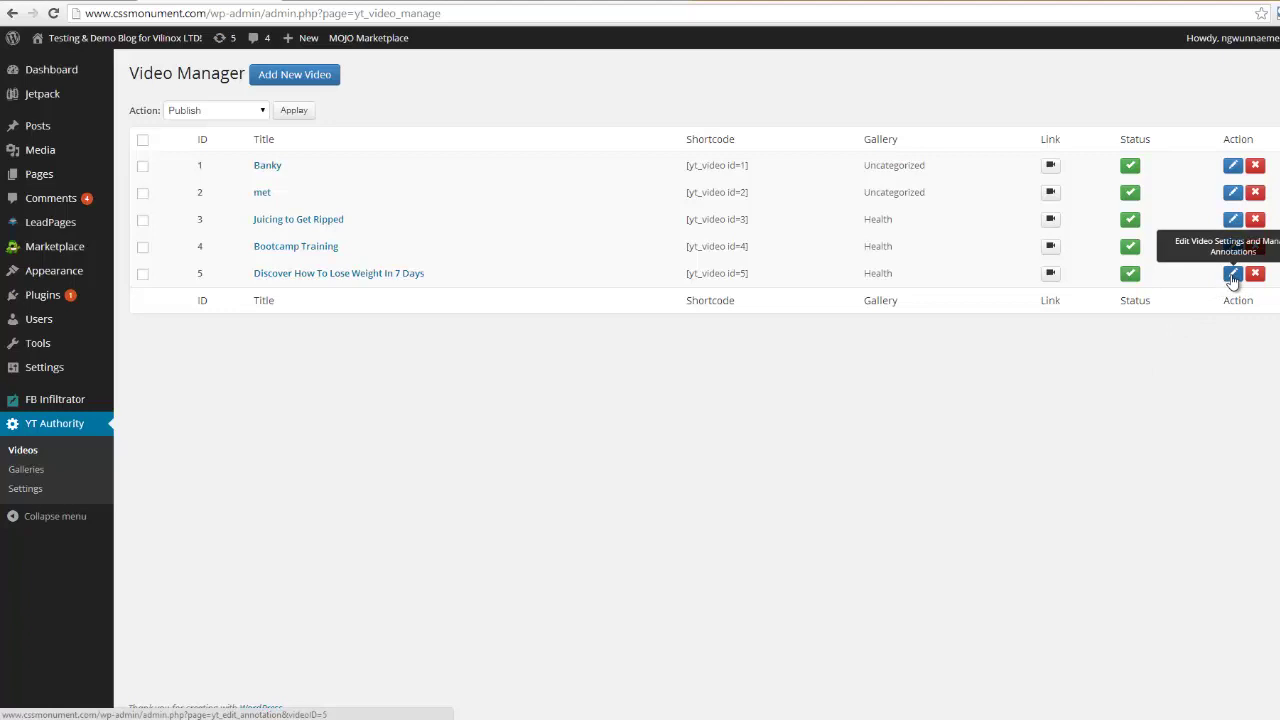
left_click(1233, 276)
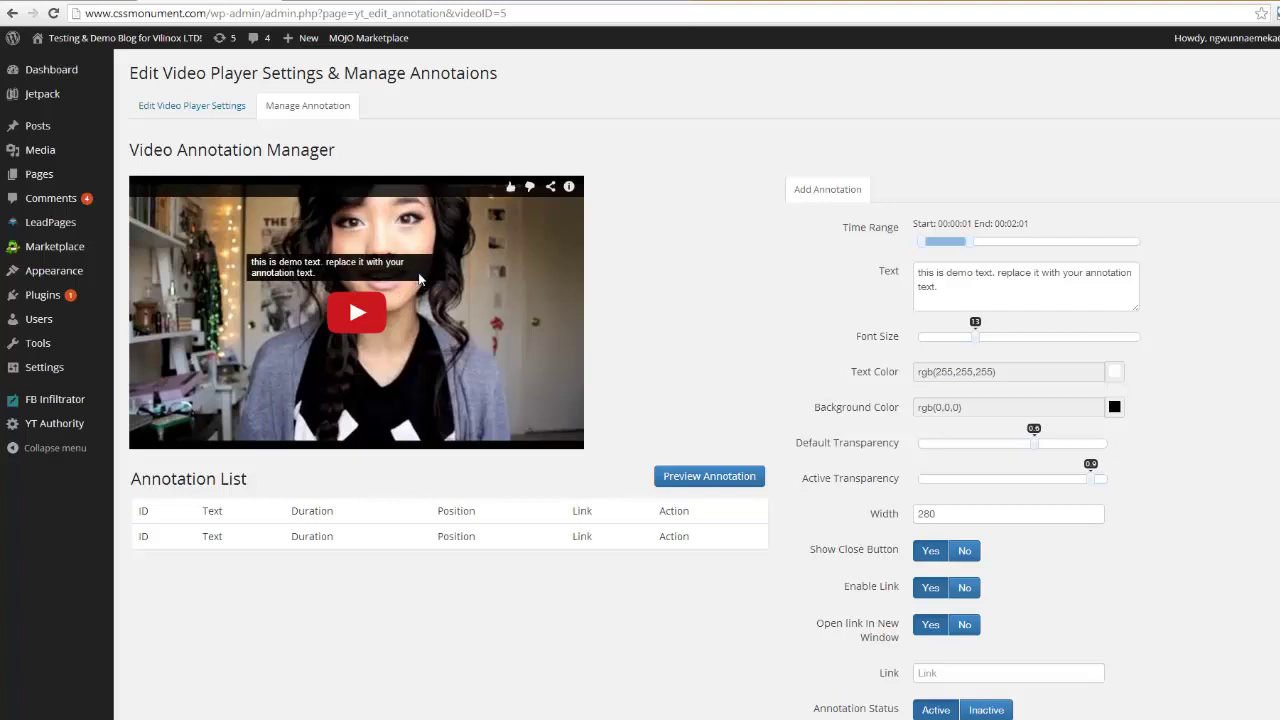
- Move the demo annotation toward the top centre and make it start at 00:00:51
mouse_move(420, 279)
left_mouse_down()
mouse_move(430, 295)
mouse_move(460, 245)
mouse_move(320, 215)
mouse_move(345, 450)
mouse_move(495, 390)
mouse_move(400, 242)
mouse_move(290, 440)
mouse_move(338, 257)
mouse_move(370, 420)
mouse_move(490, 238)
mouse_move(319, 236)
mouse_move(399, 252)
left_mouse_up()
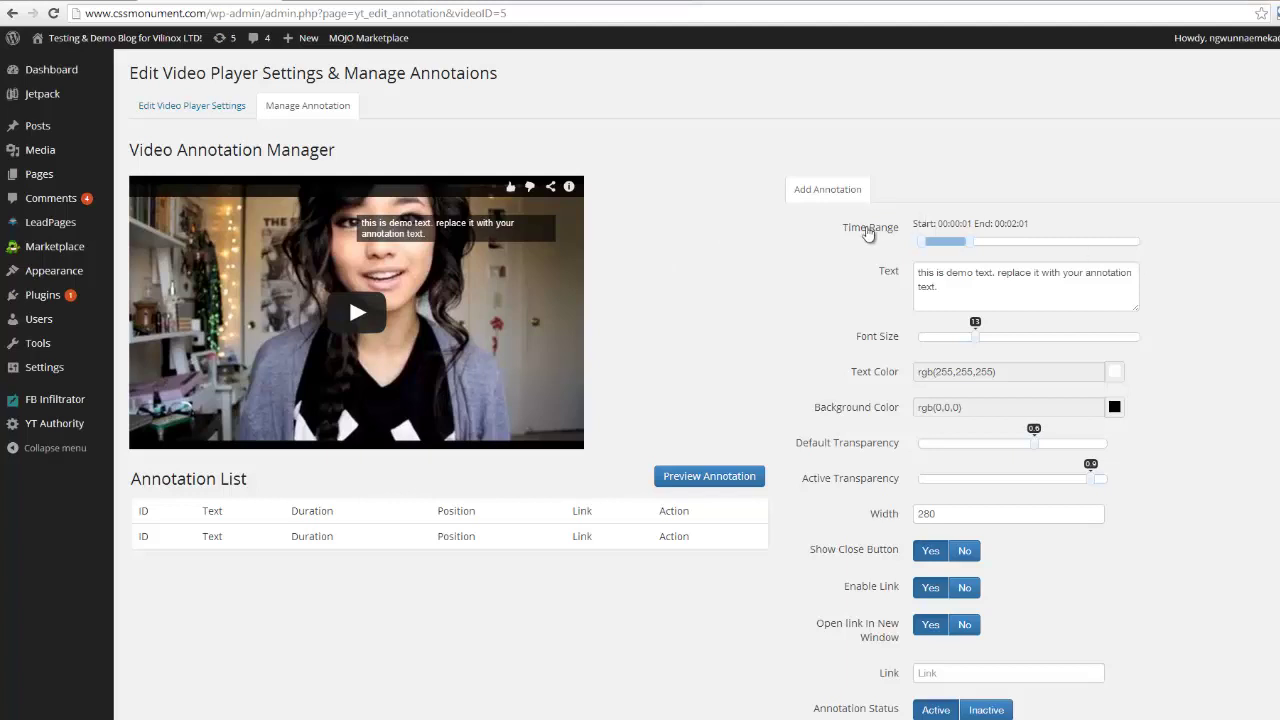
left_click_drag(922, 242, 962, 244)
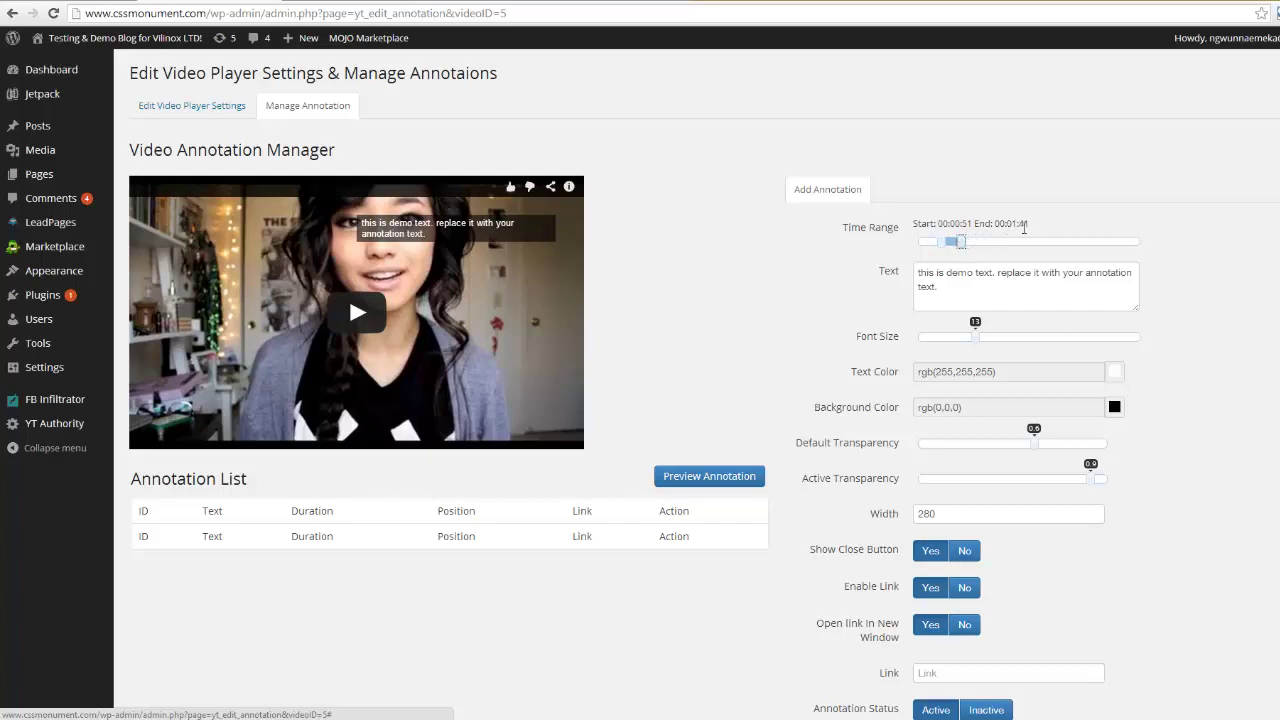
- Change the annotation text to 'Discover How To Lose Weight In 7 Days' at font size 16 and preview it
key("ctrl+a")
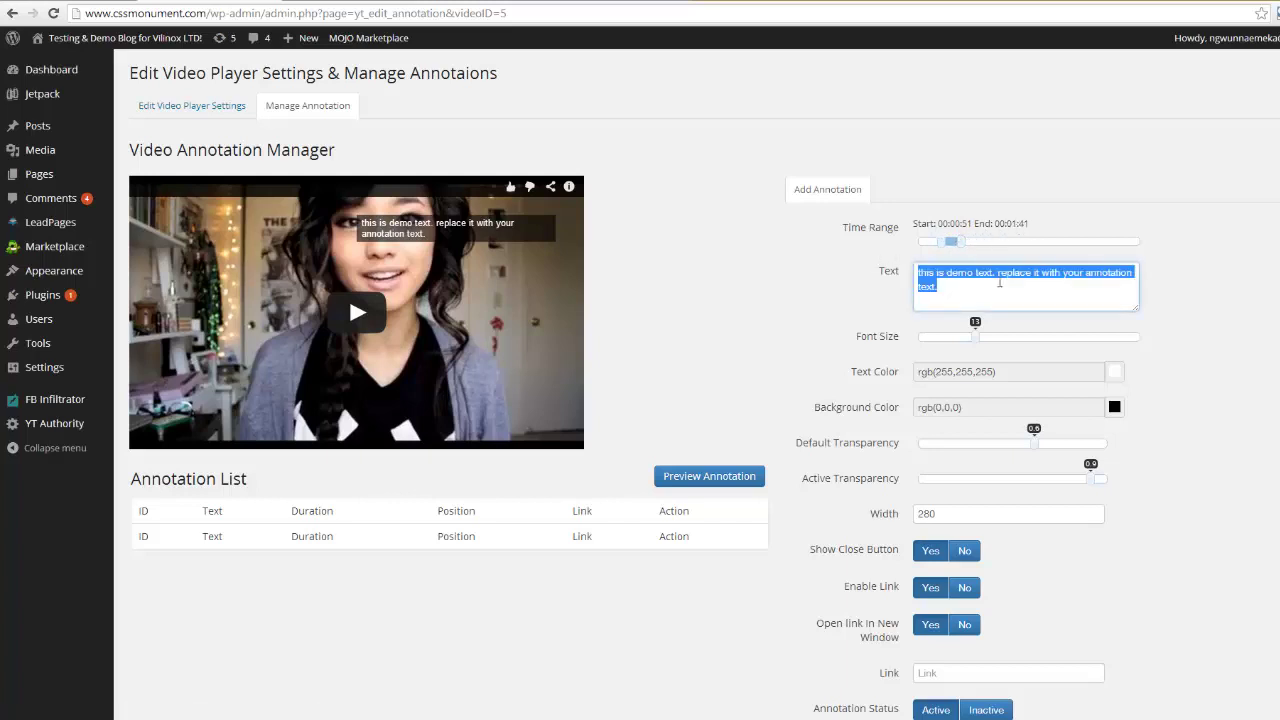
type("Discover How To Lose Weight In 7 Days")
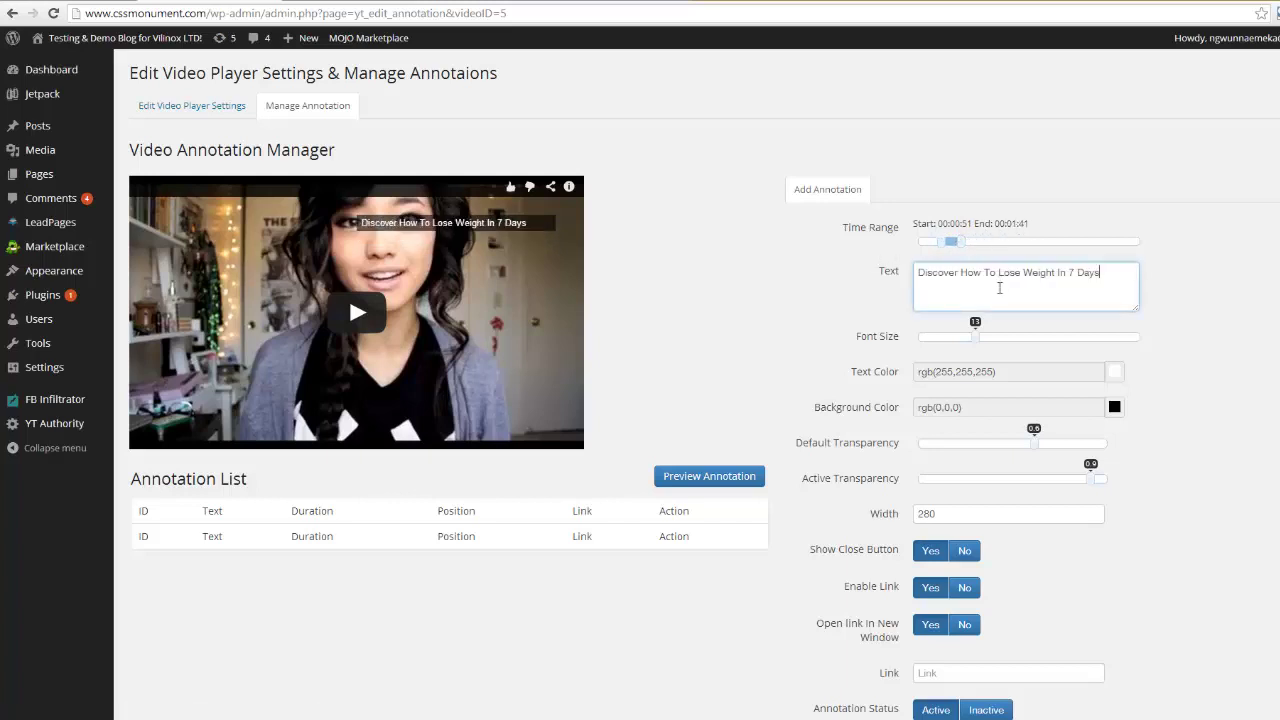
left_click(977, 341)
left_click_drag(979, 341, 989, 338)
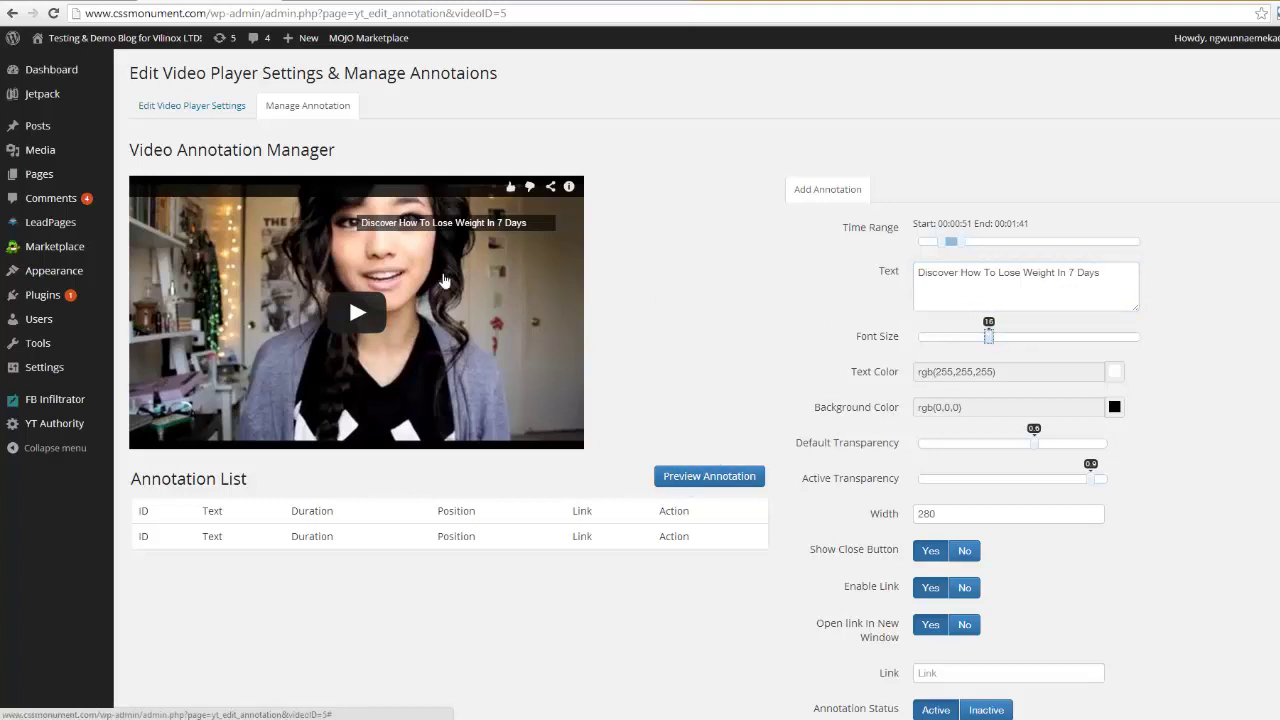
left_click(709, 476)
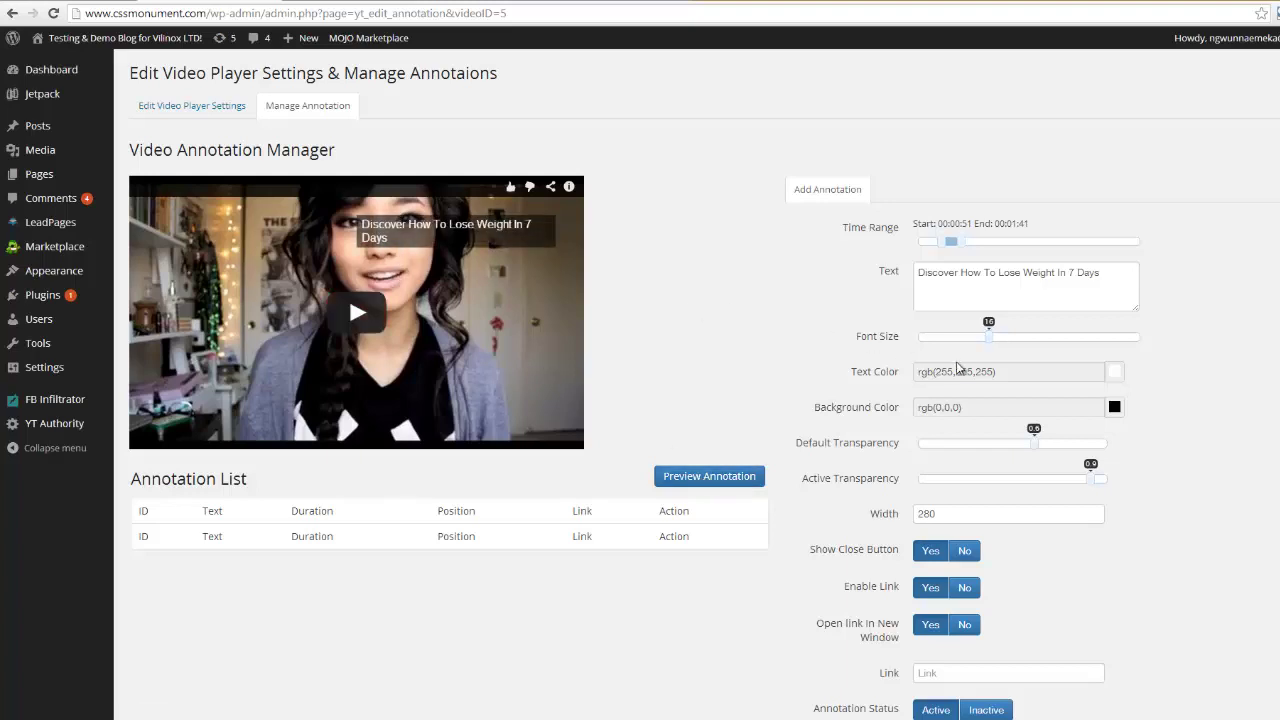
left_click(1115, 373)
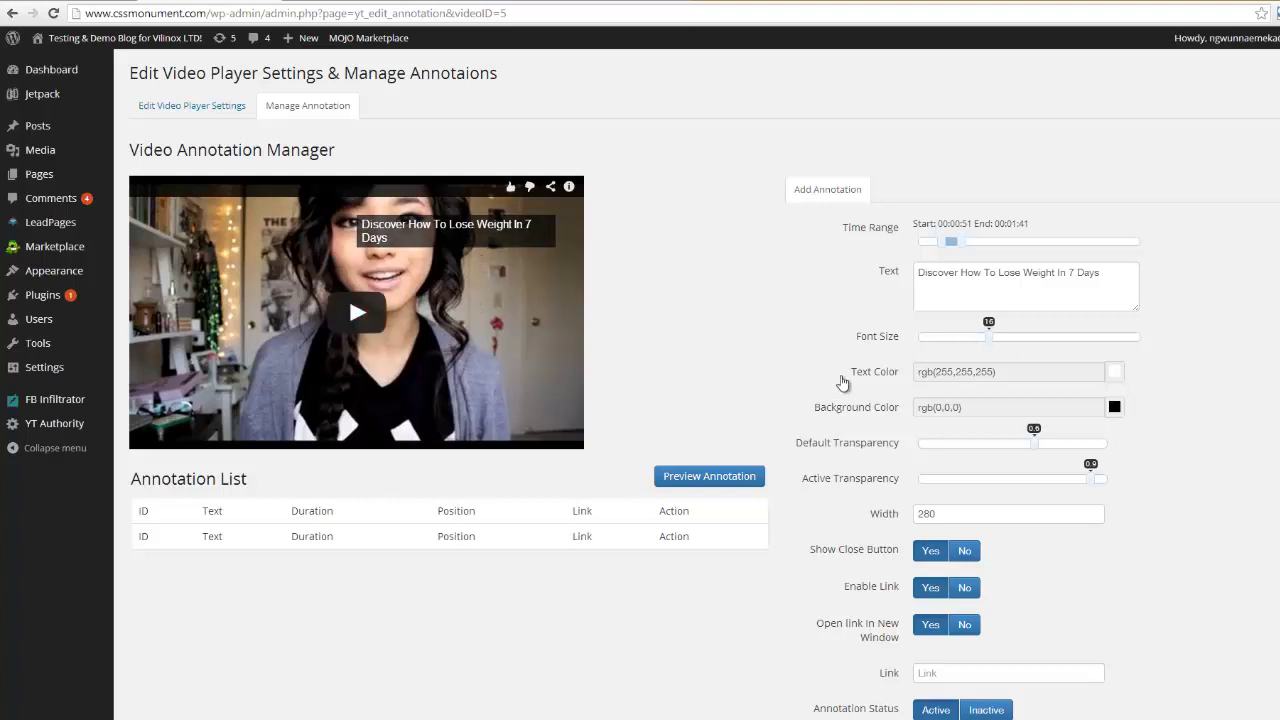
- Preview a more transparent annotation, then restore the default transparency to 0.6
left_click(1113, 410)
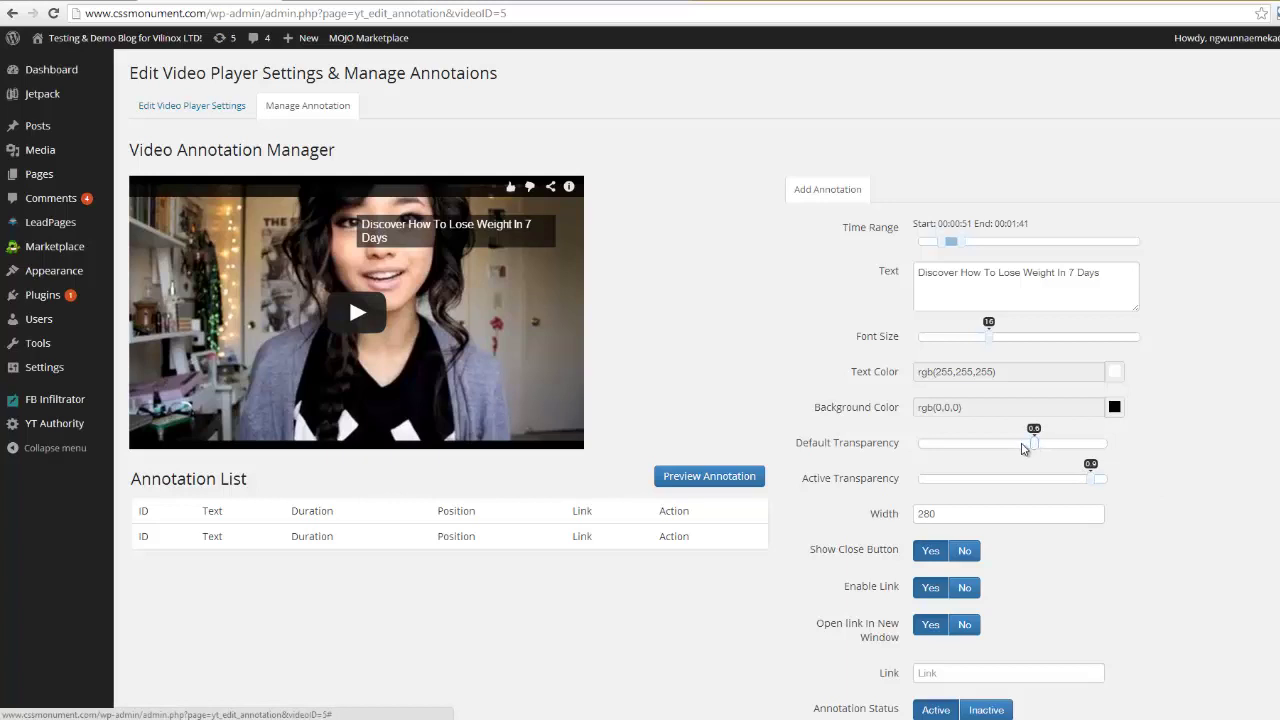
left_click_drag(1023, 448, 958, 448)
left_click(737, 478)
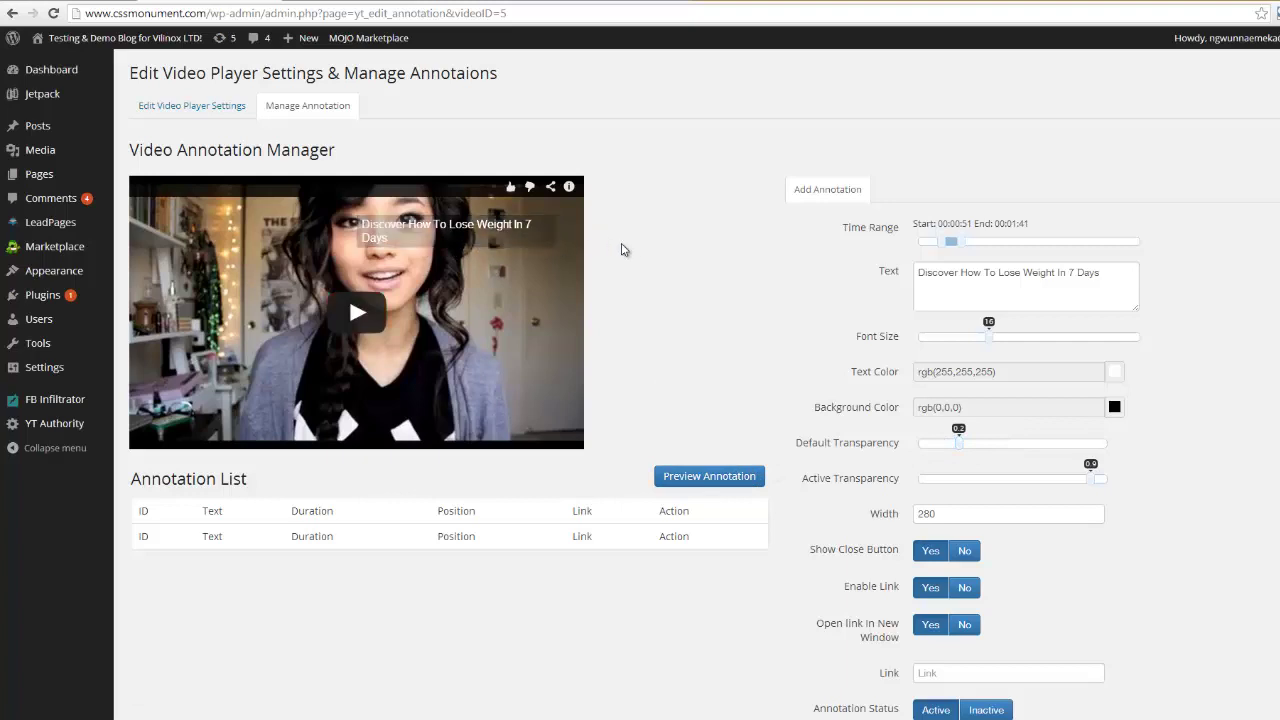
left_click_drag(966, 446, 1034, 448)
- Change the annotation width from 280 to 315 and preview it
scroll(1000, 400, "down", 1)
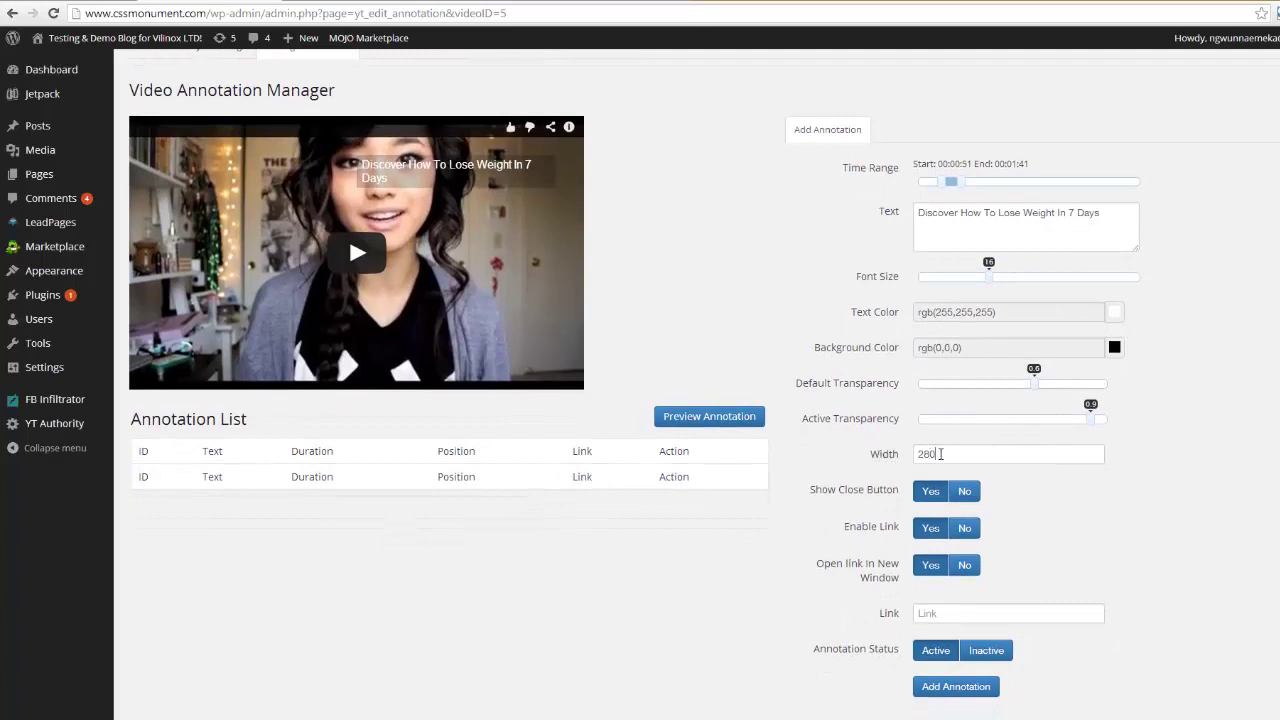
double_click(940, 454)
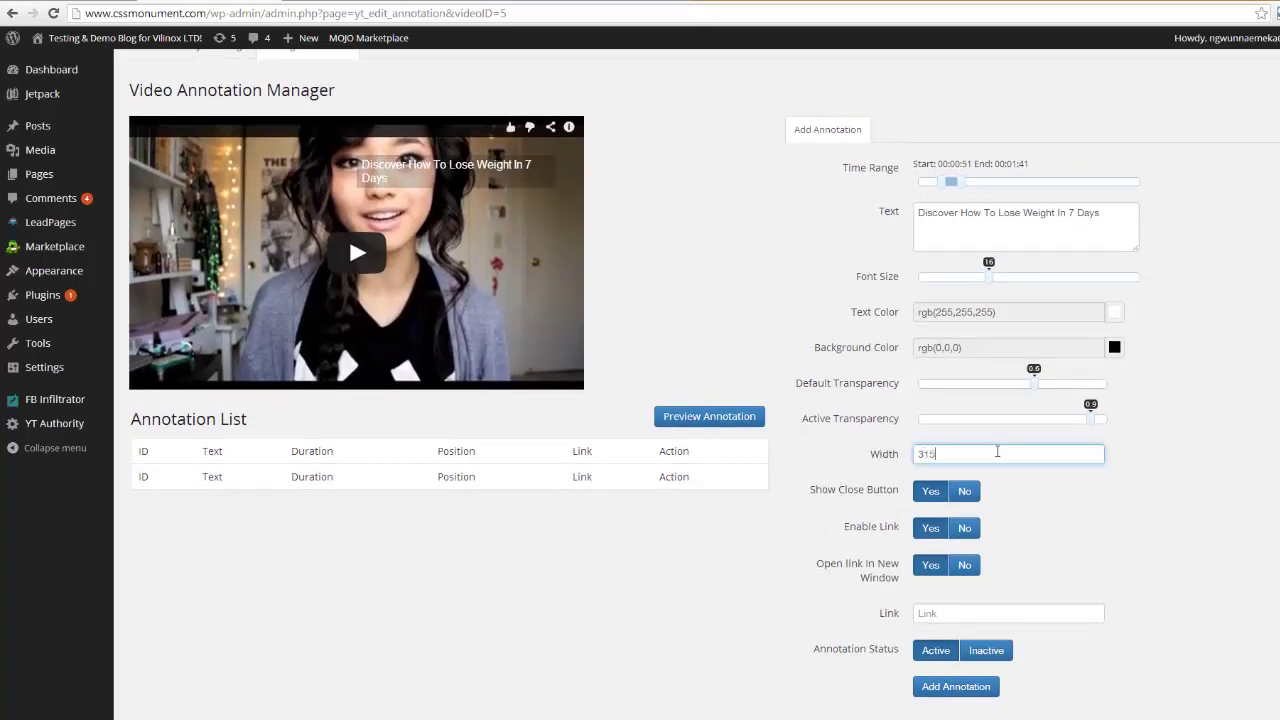
type("315")
left_click(722, 417)
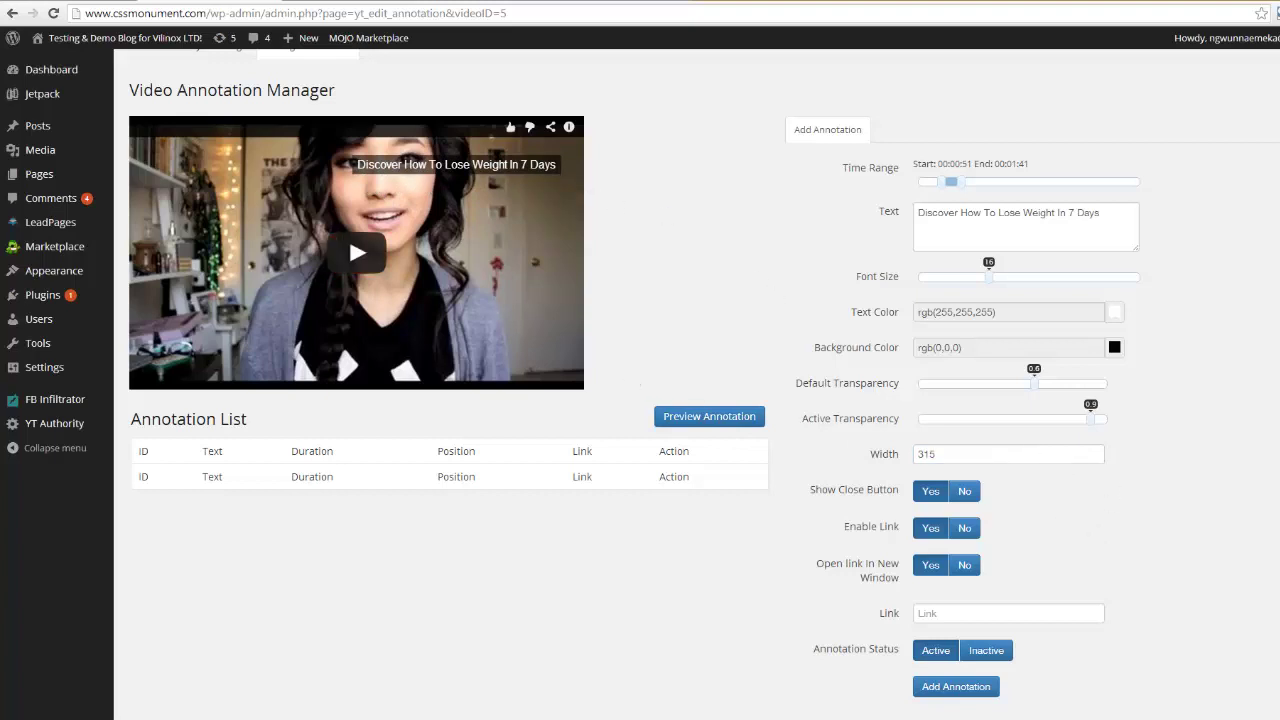
scroll(956, 380, "down", 1)
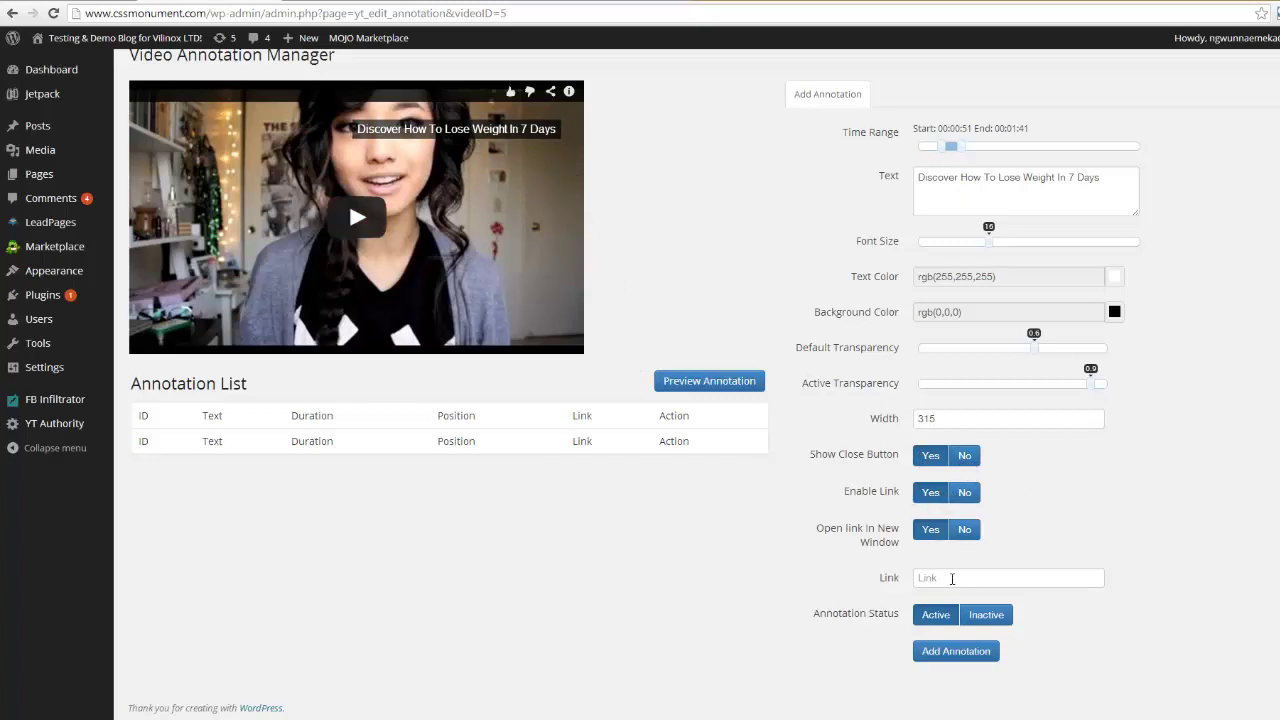
left_click(946, 577)
type("http://")
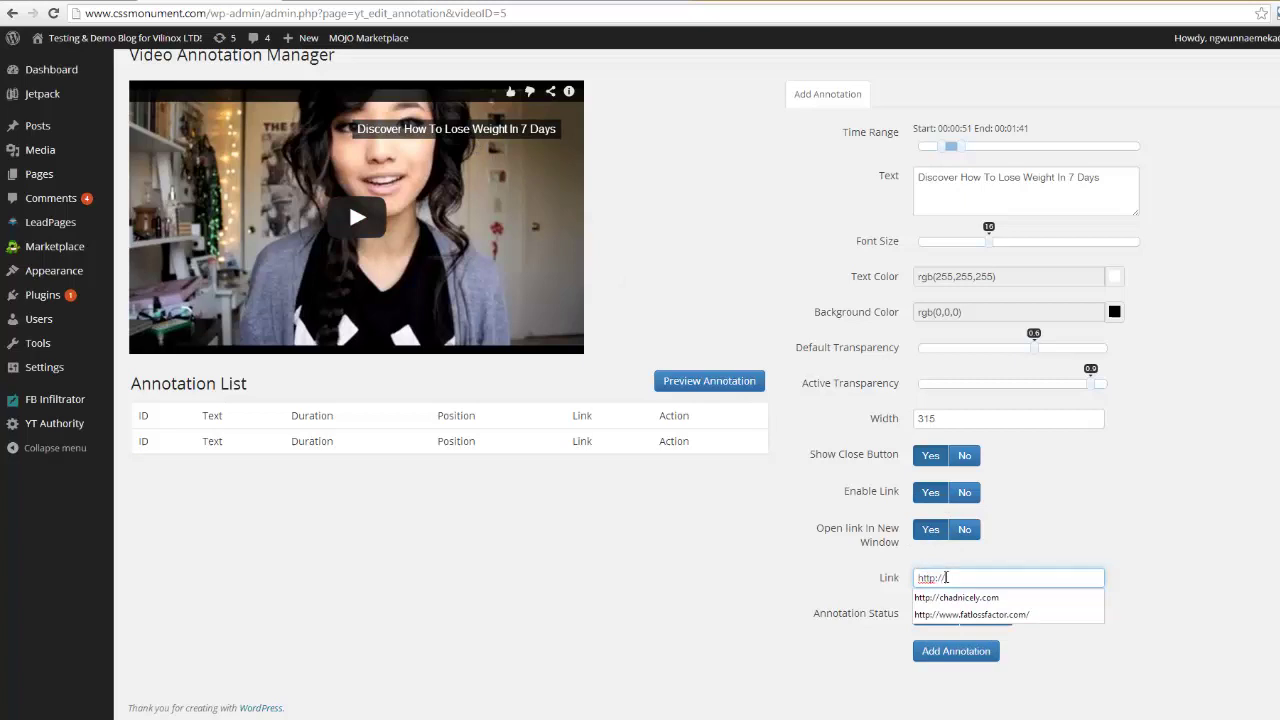
key("Escape")
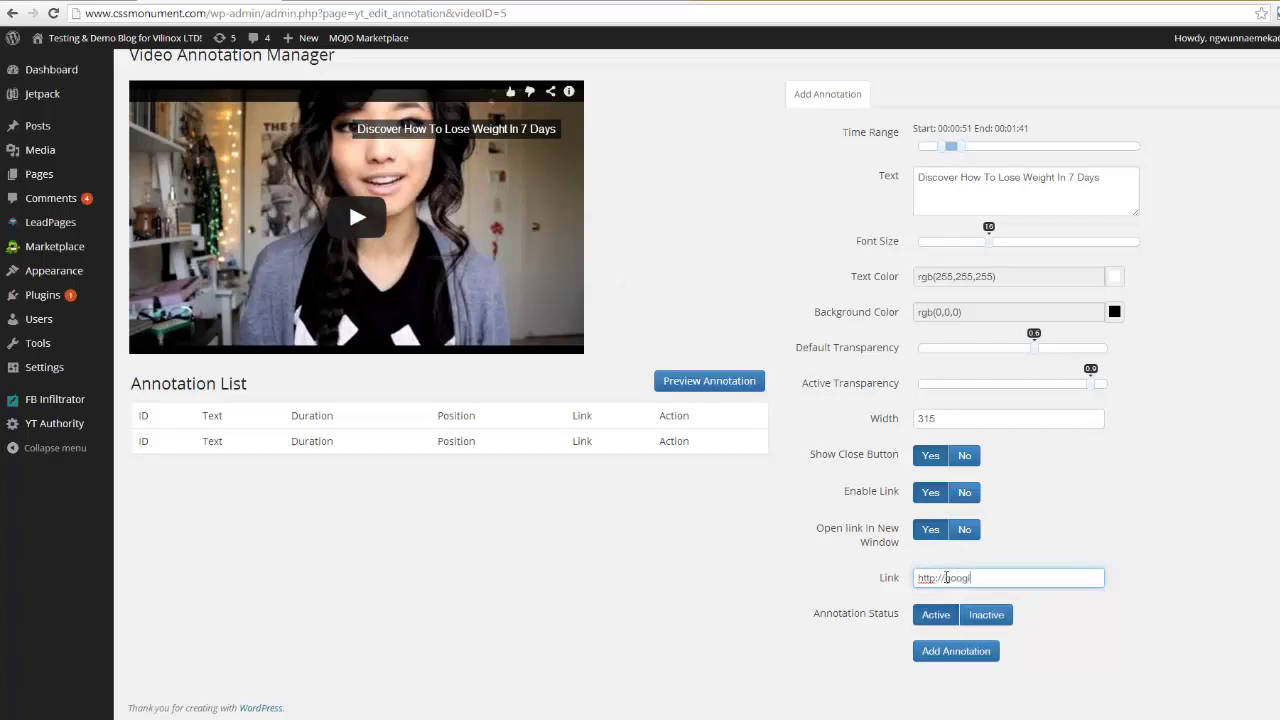
left_click(1088, 503)
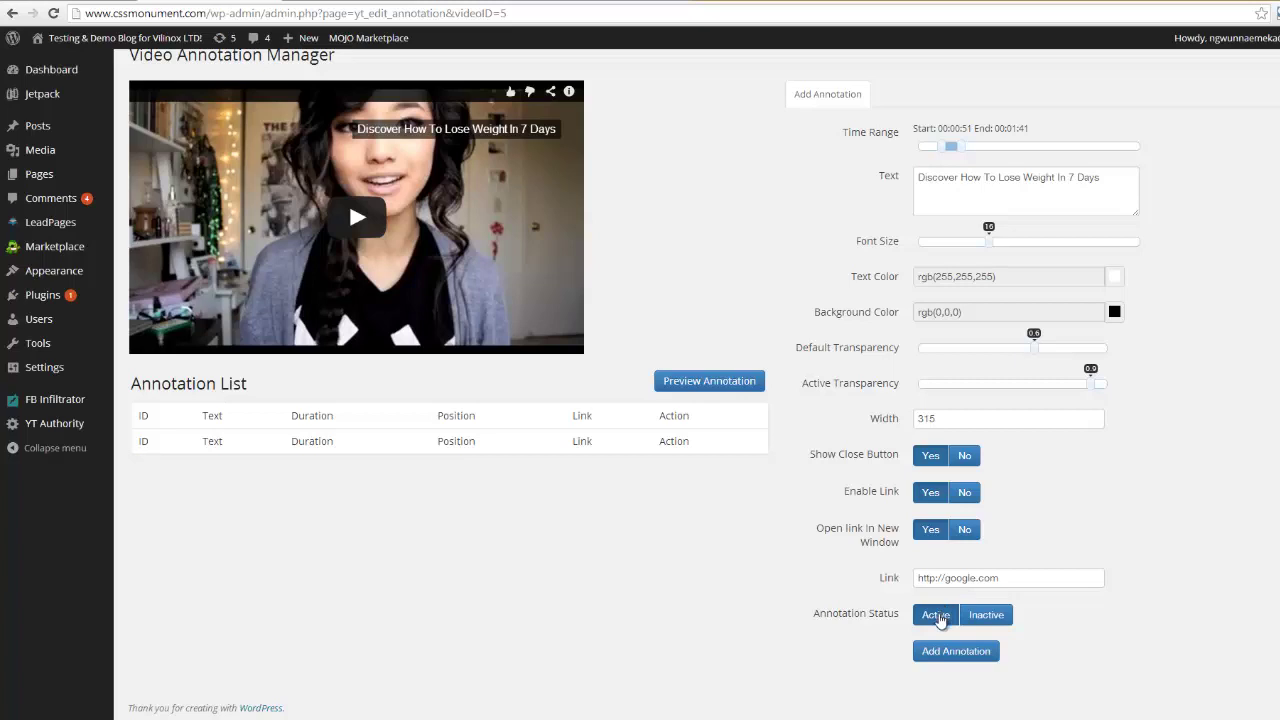
left_click(982, 651)
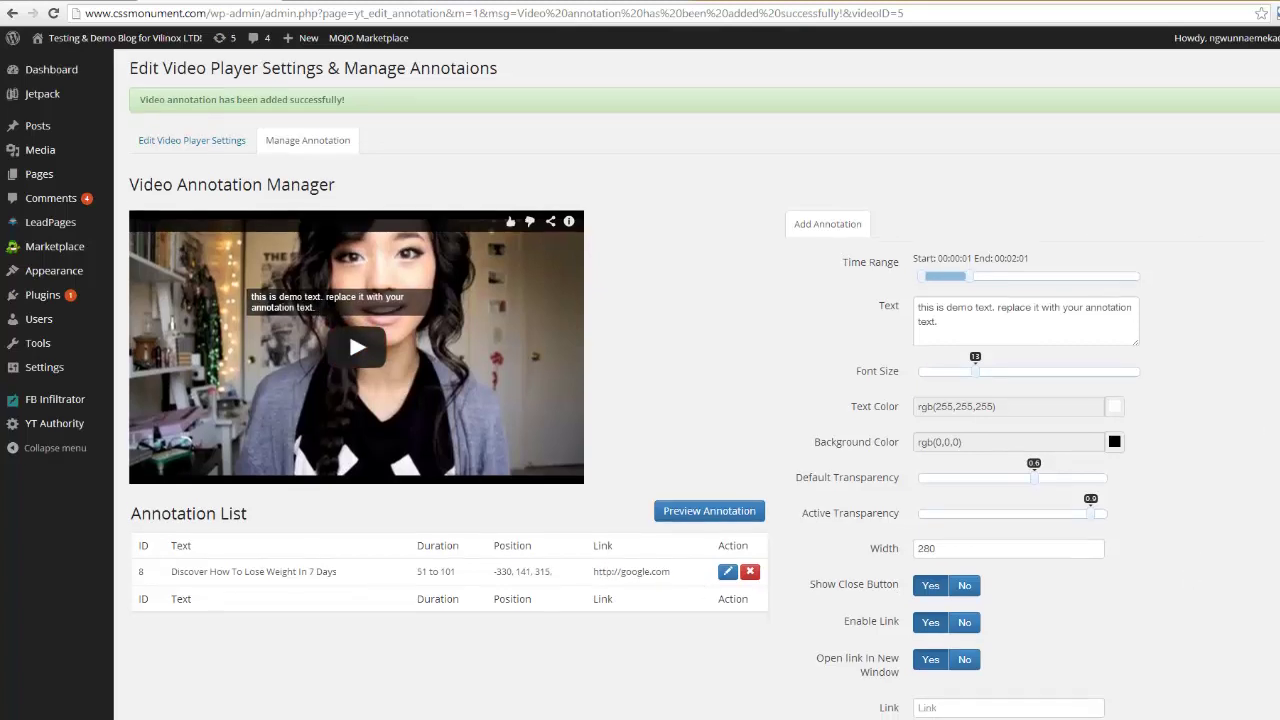
scroll(704, 384, "down", 1)
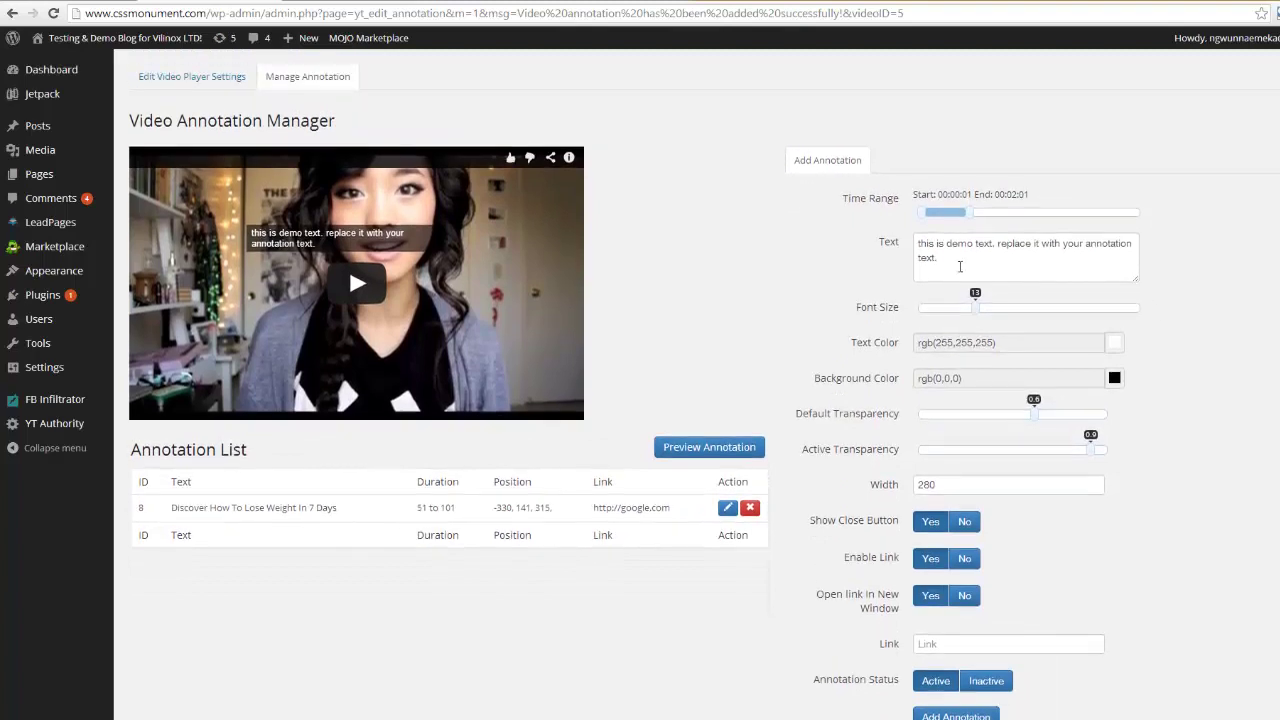
- Make a new annotation 'Add another call to action' from 00:03:21 to 00:05:01 at the video's bottom
triple_click(960, 266)
type("Add anot")
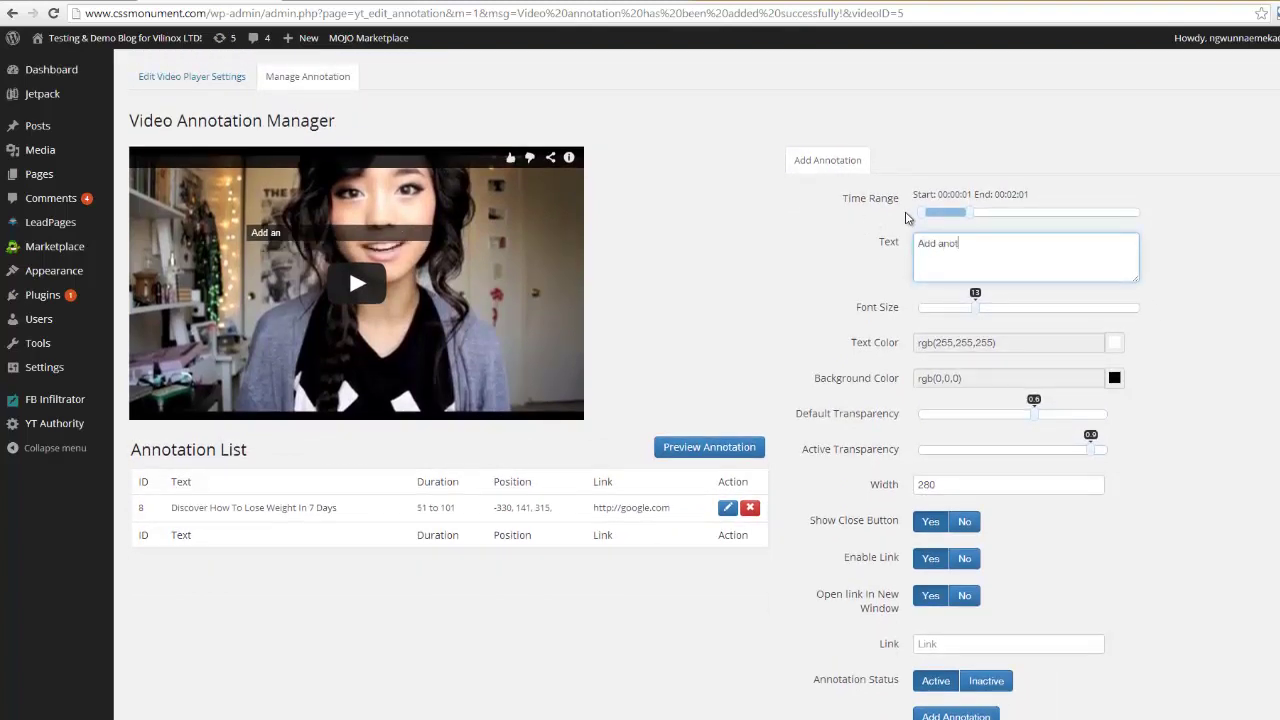
type("her call to action")
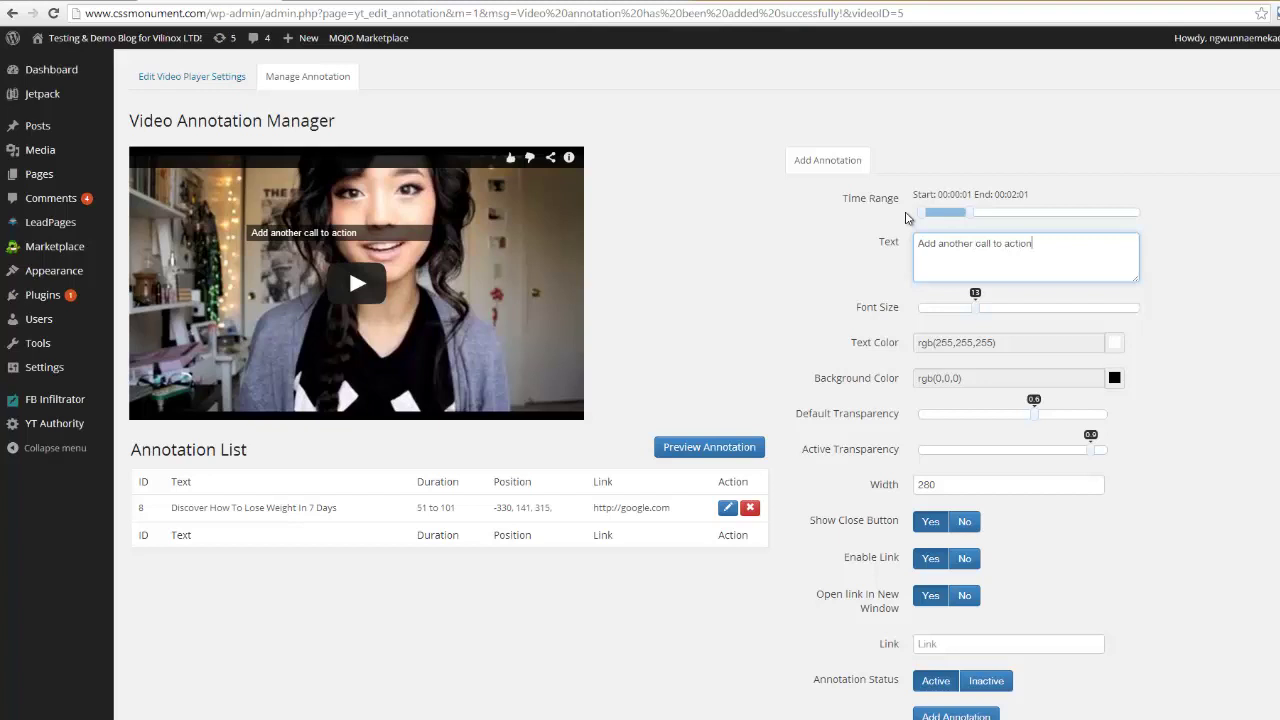
left_click_drag(968, 213, 1042, 213)
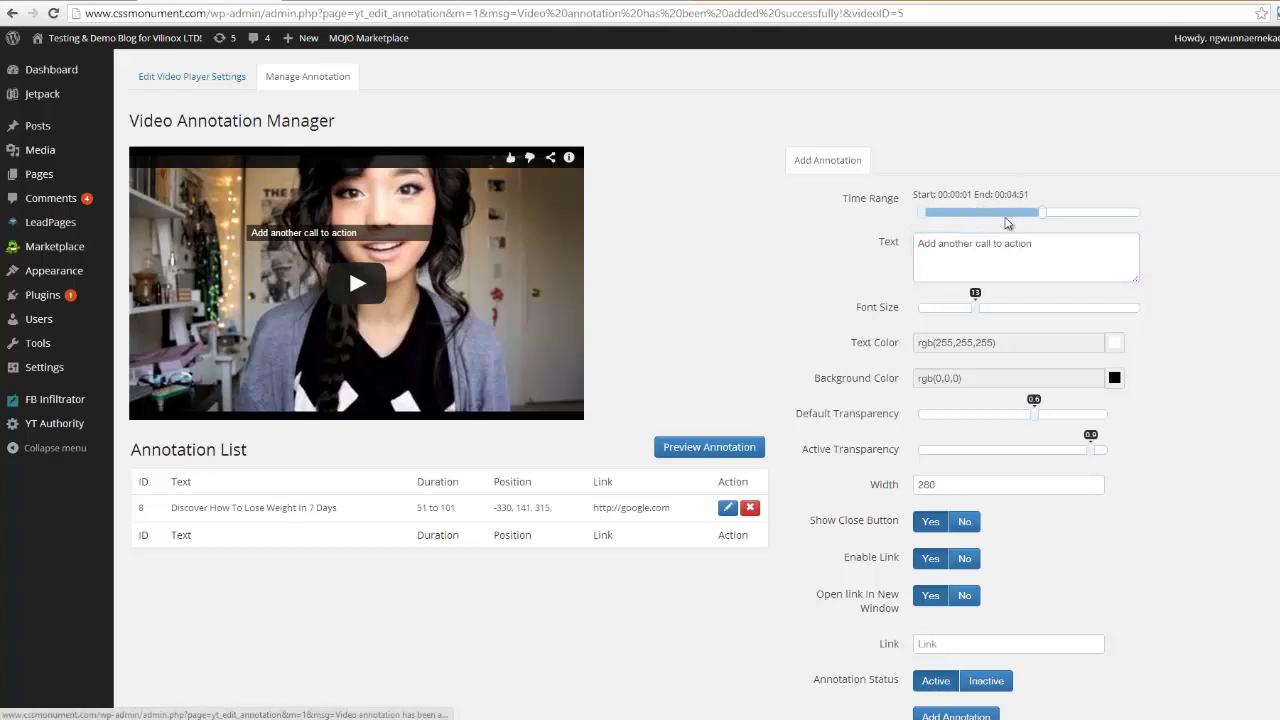
left_click_drag(924, 214, 995, 216)
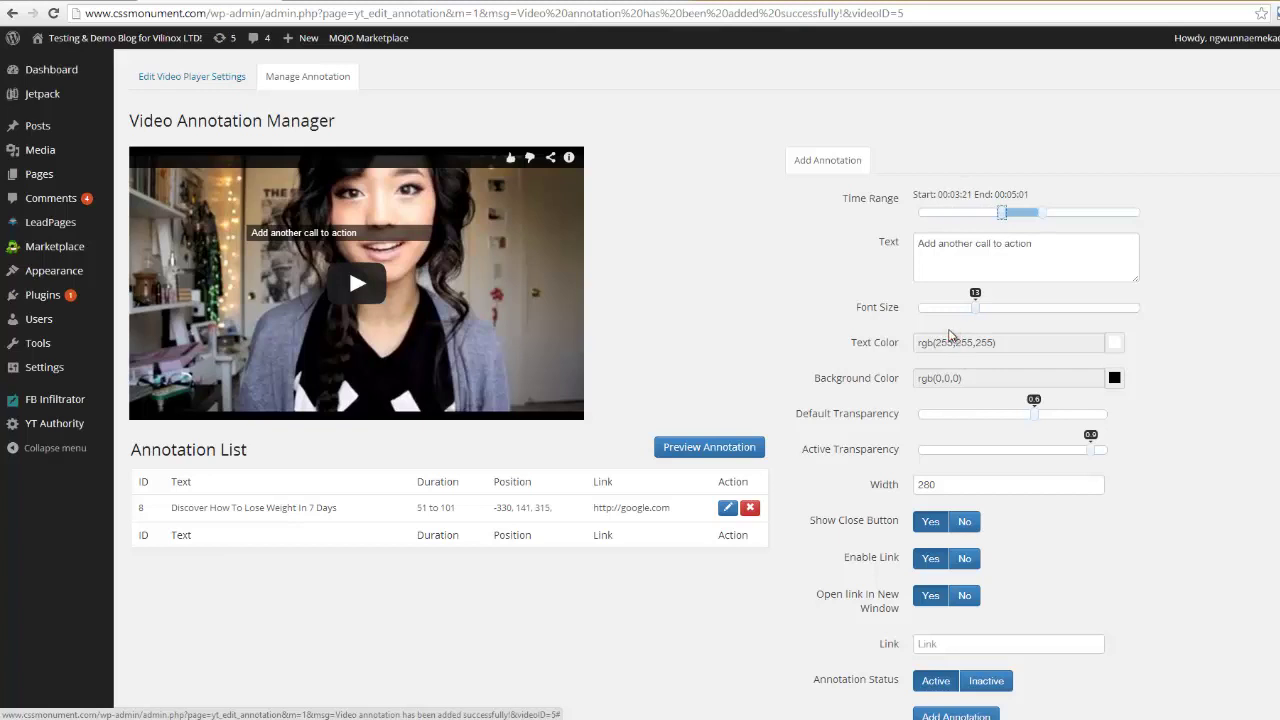
mouse_move(418, 240)
left_mouse_down()
mouse_move(510, 360)
mouse_move(560, 398)
left_mouse_up()
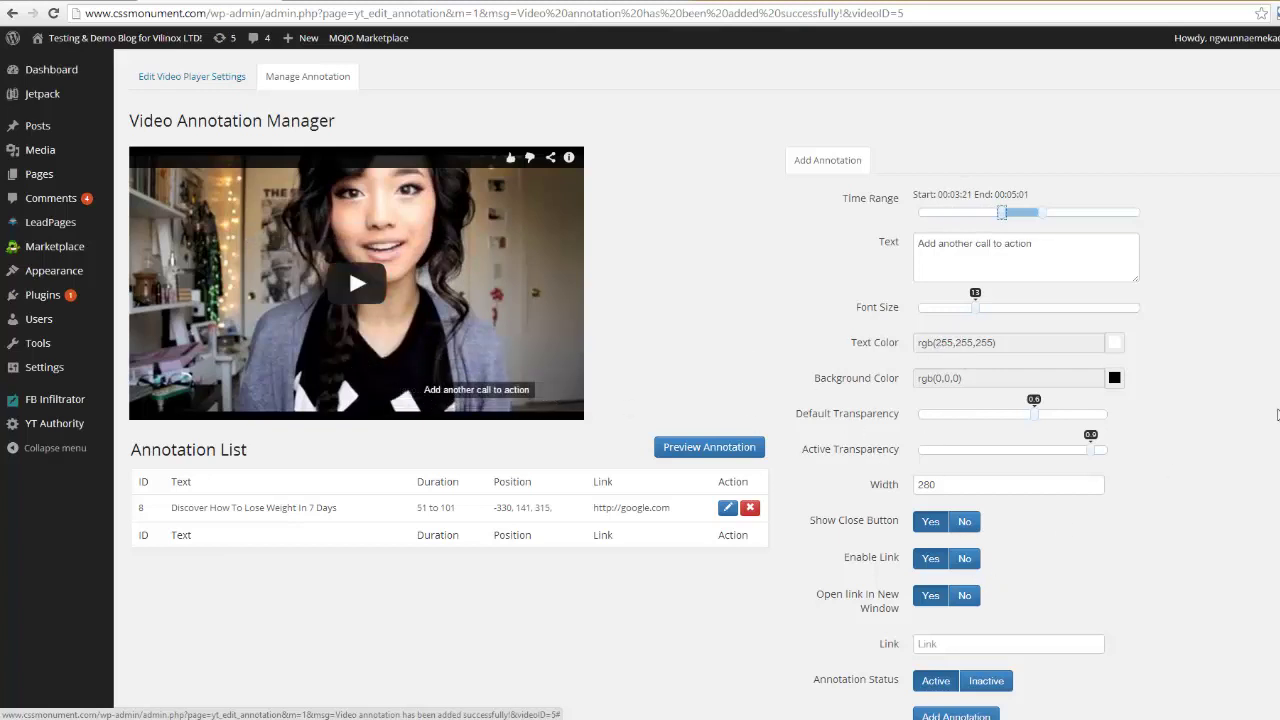
scroll(348, 264, "down", 1)
left_click(966, 580)
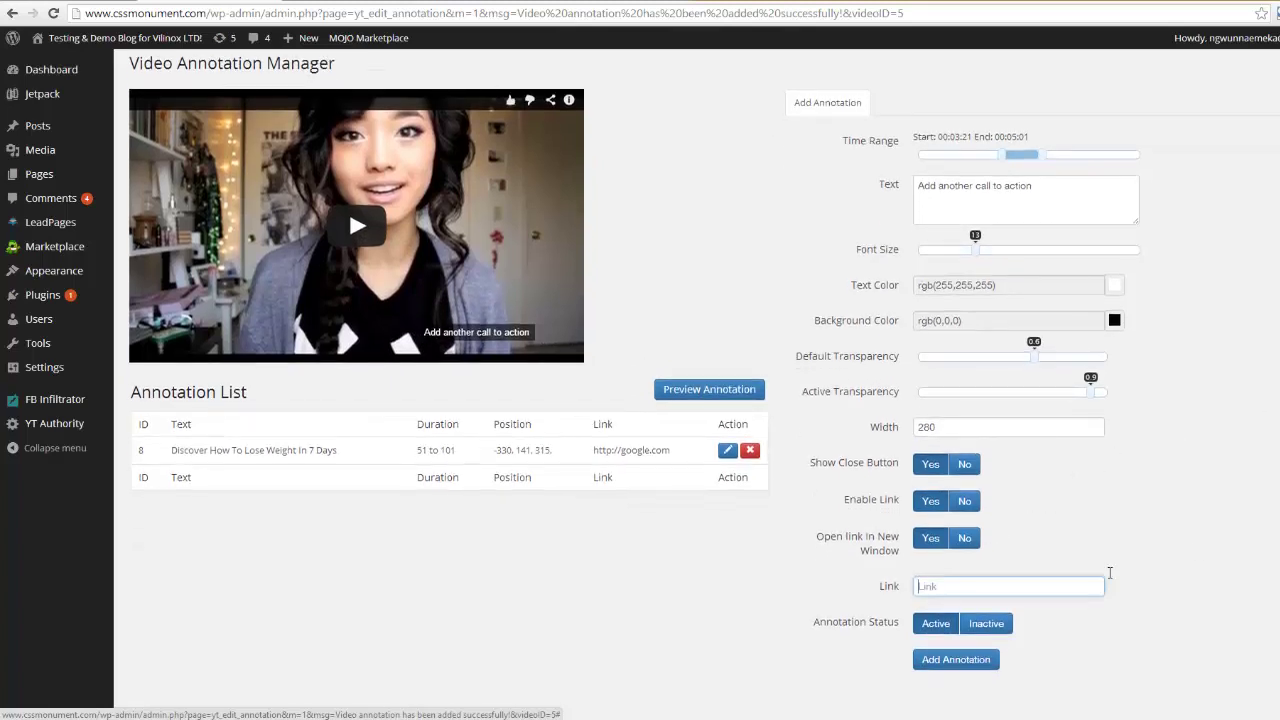
type("http://yahoo.com")
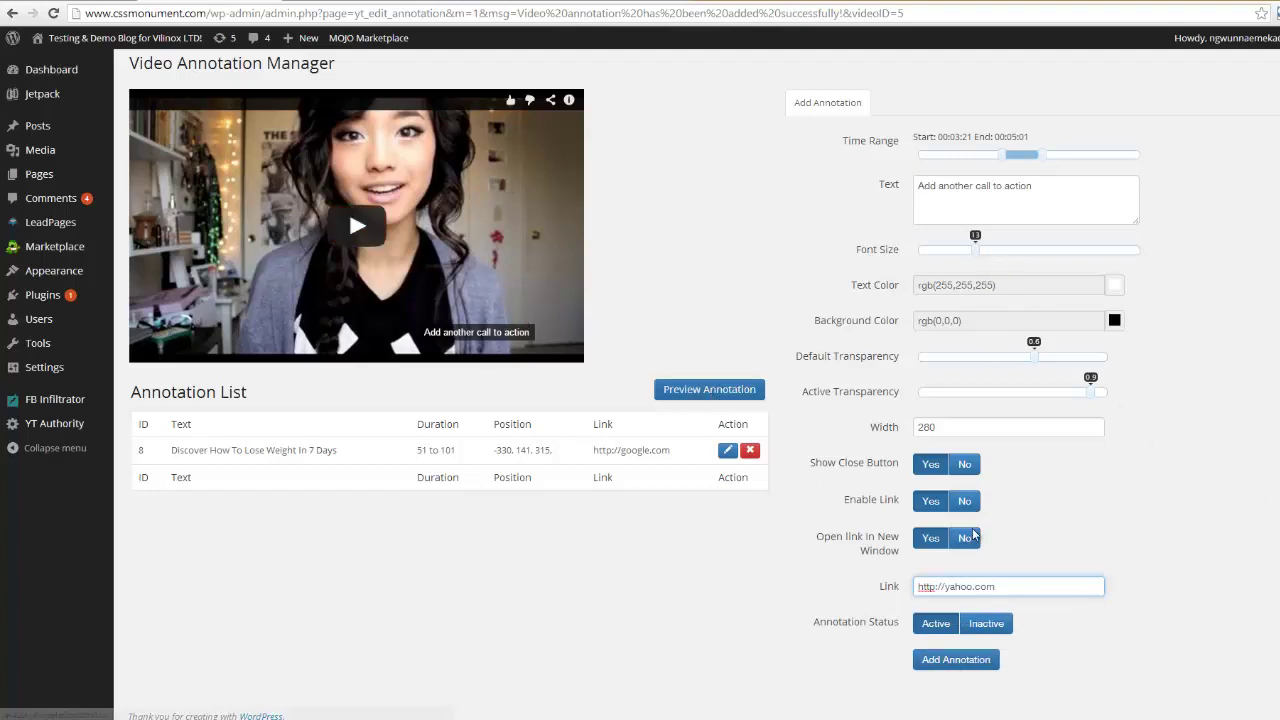
left_click(951, 662)
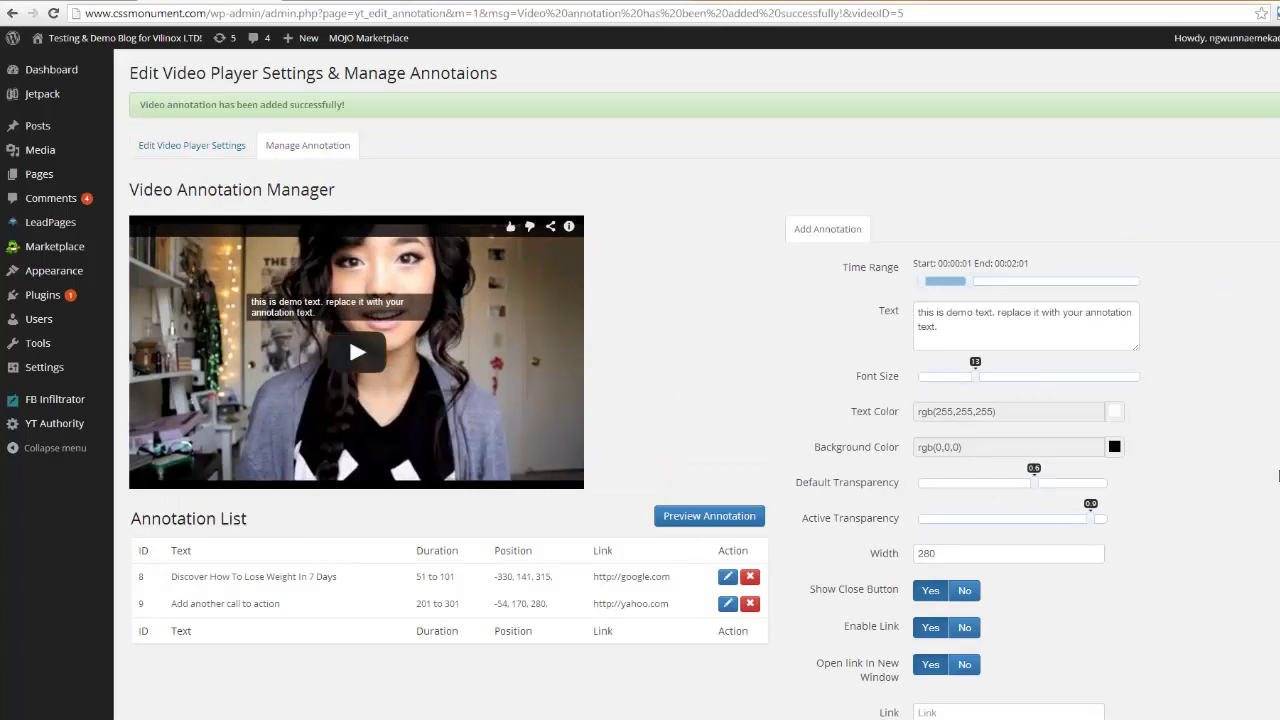
- Copy the [yt_video id=5] shortcode from YT Authority's Videos list, then go to All Posts
scroll(348, 275, "down", 1)
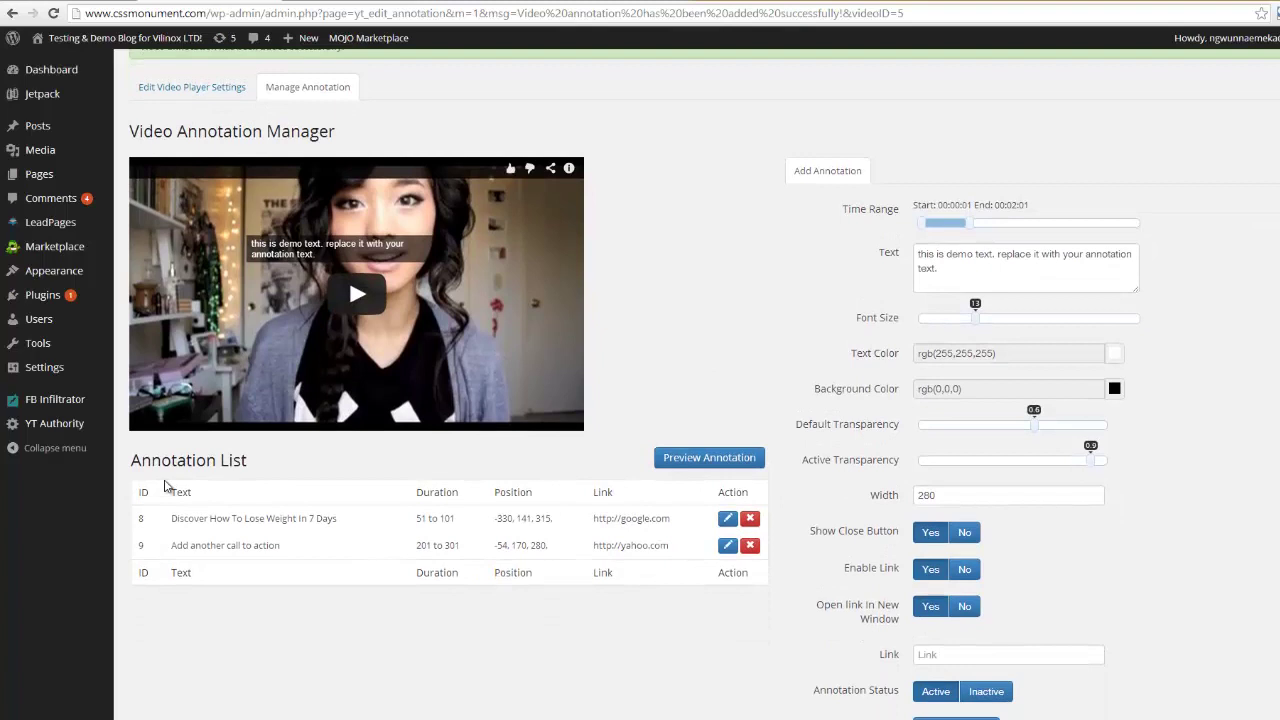
mouse_move(87, 427)
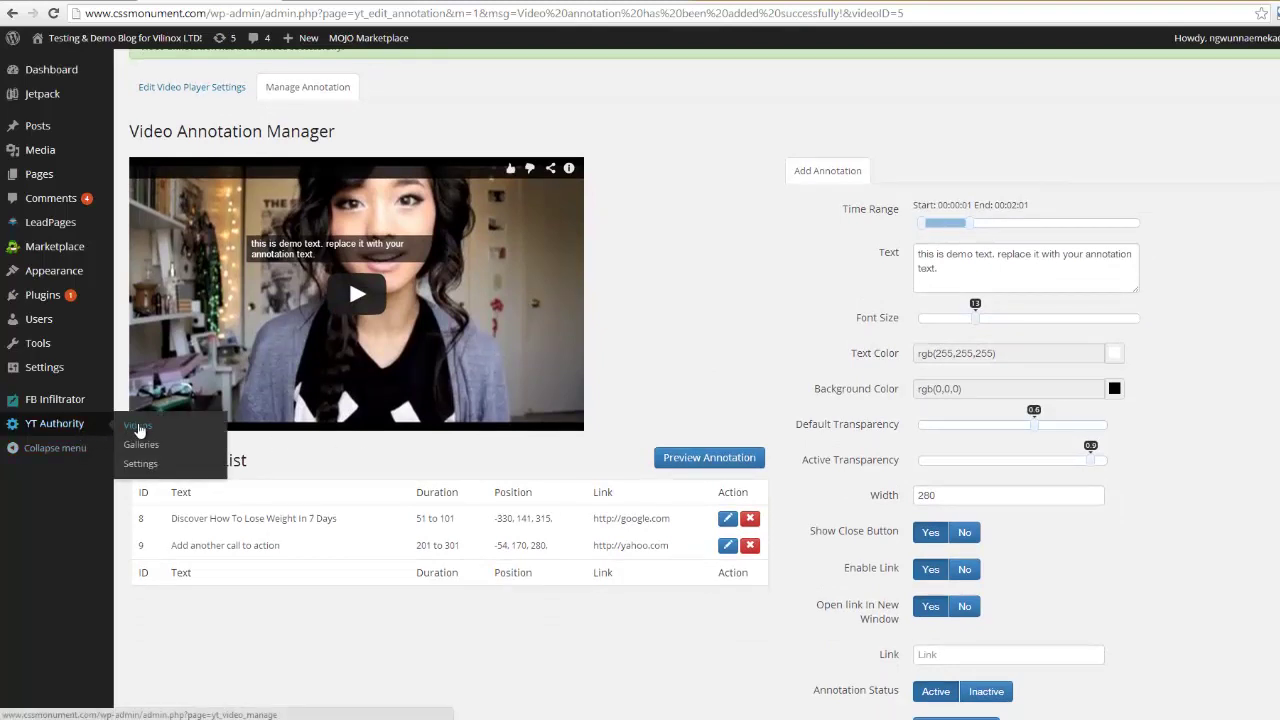
left_click(138, 430)
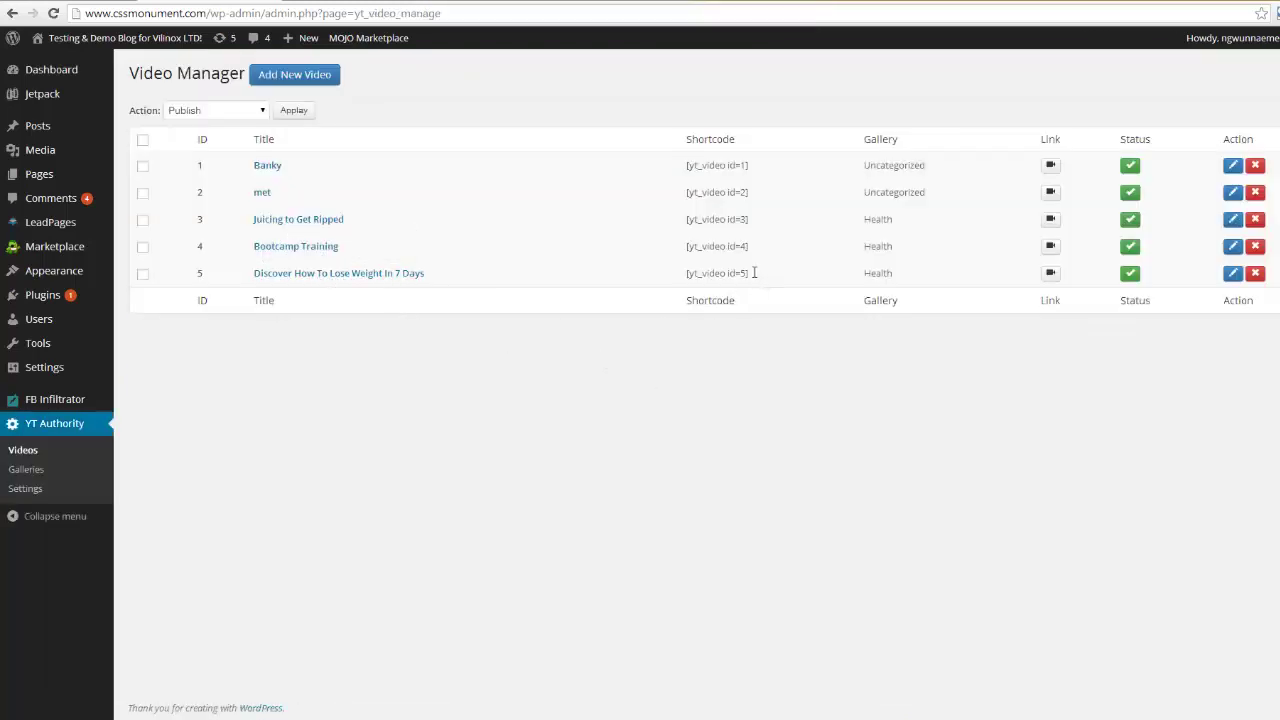
left_click_drag(754, 272, 686, 283)
key("ctrl+c")
mouse_move(36, 135)
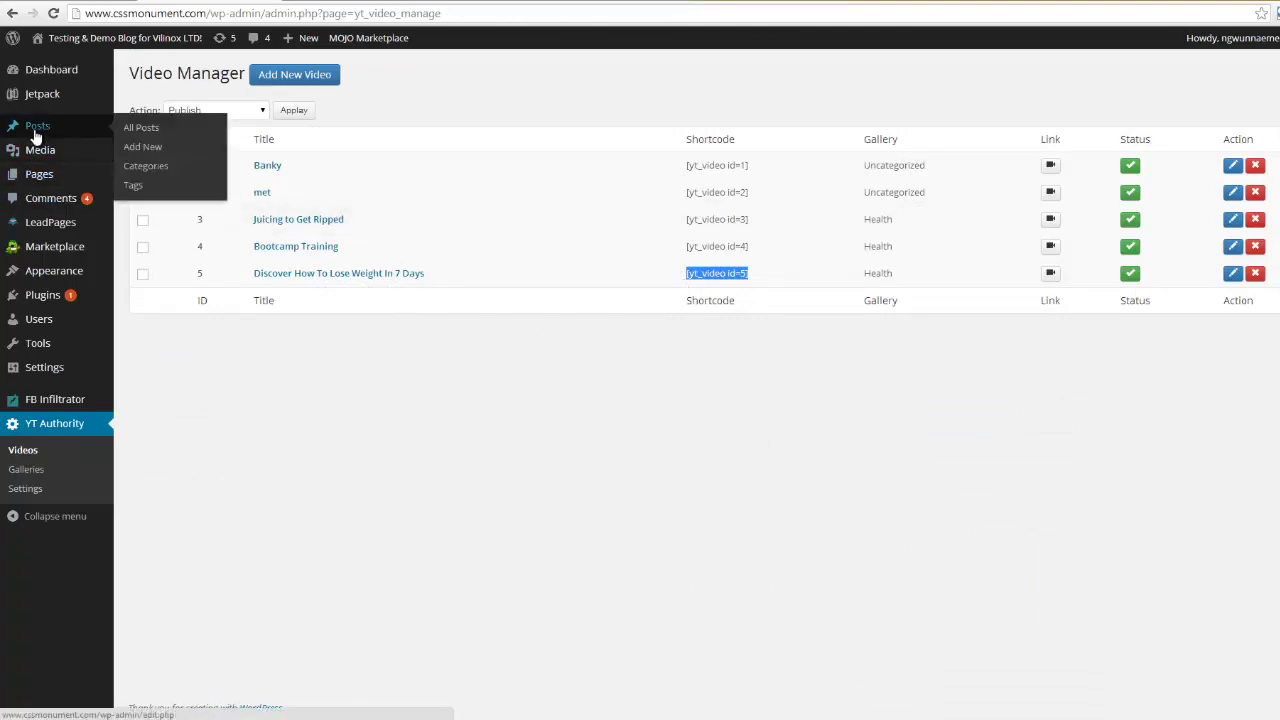
left_click(140, 130)
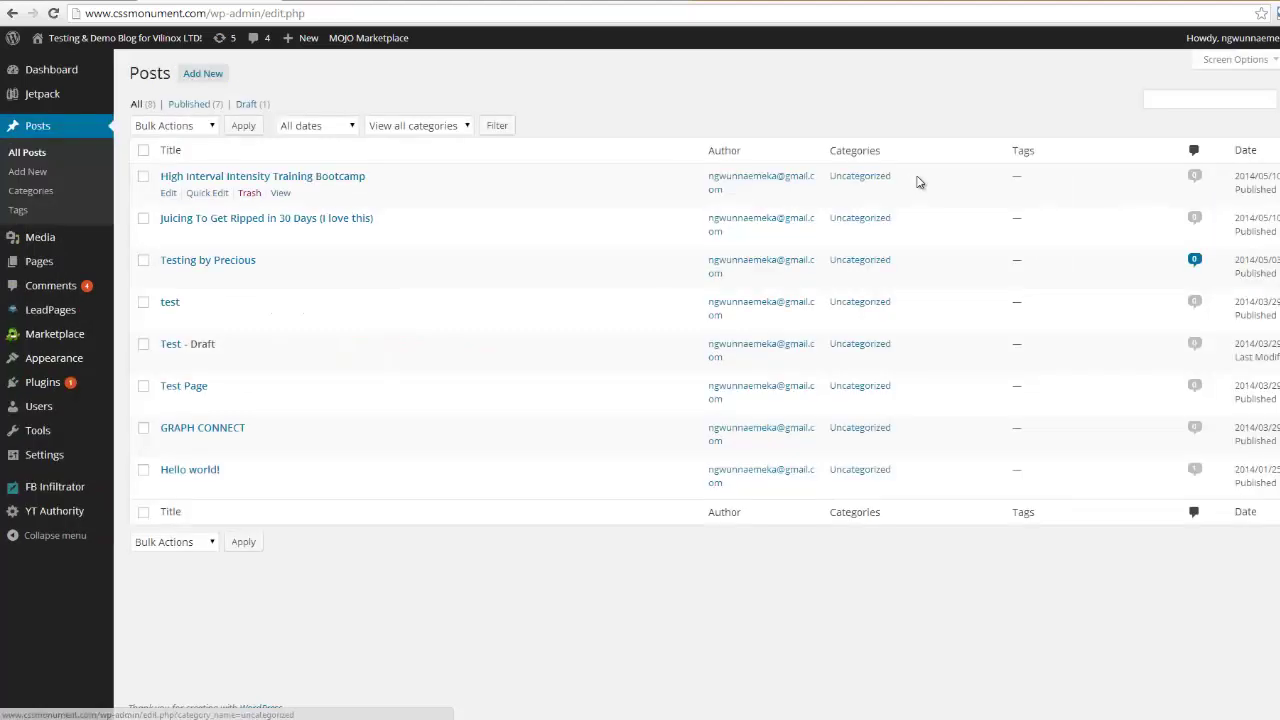
- Start a new post containing the [yt_video id=5] shortcode with the headline text above it
left_click(206, 77)
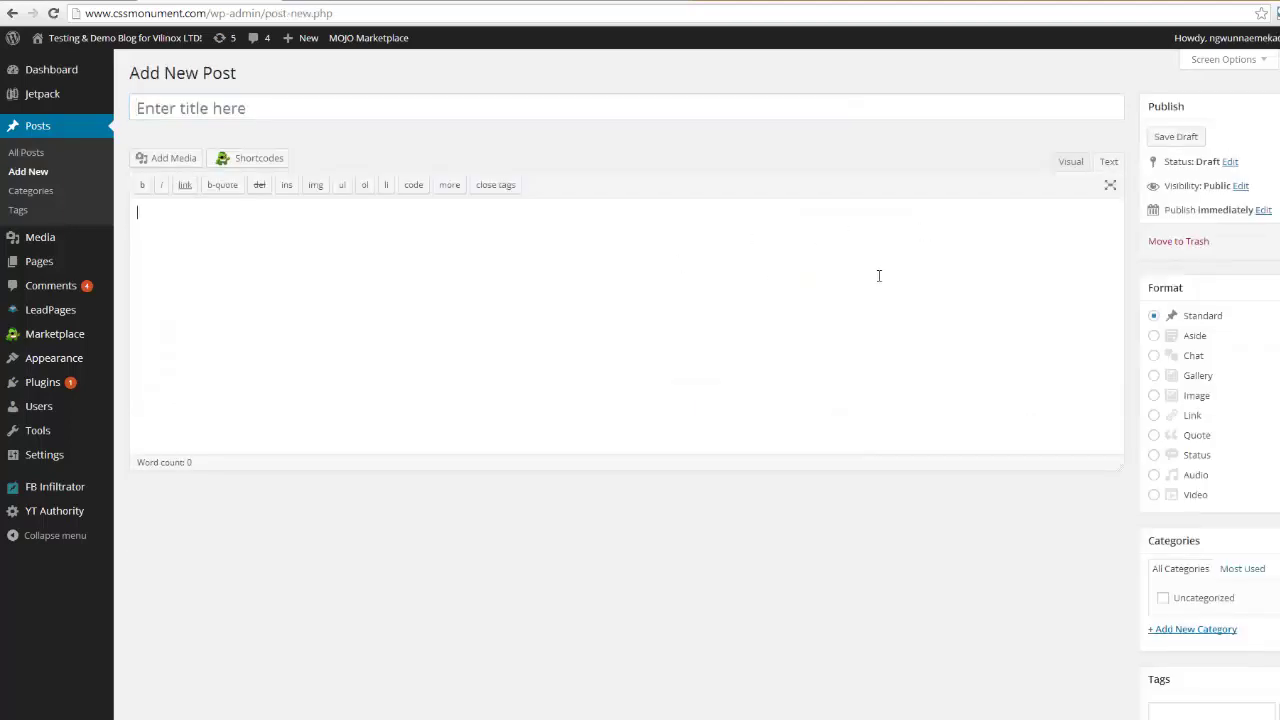
key("ctrl+v")
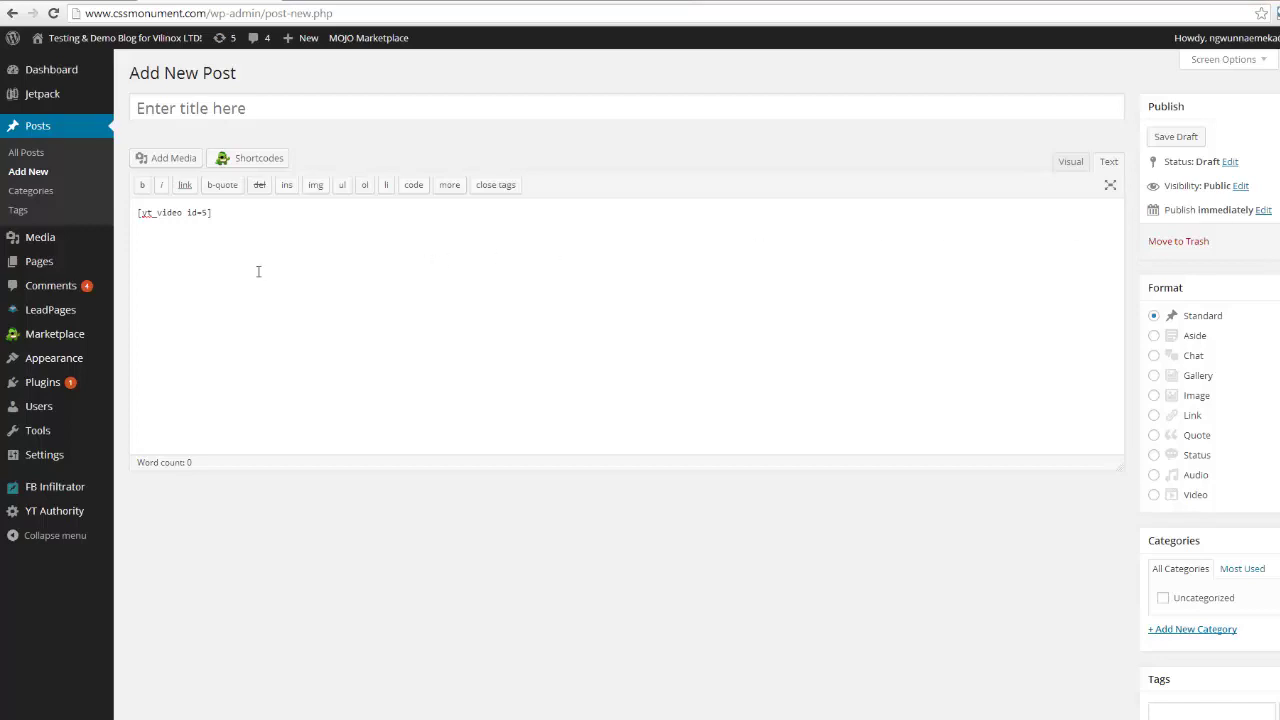
key("Return")
key("Return")
key("Up")
key("Up")
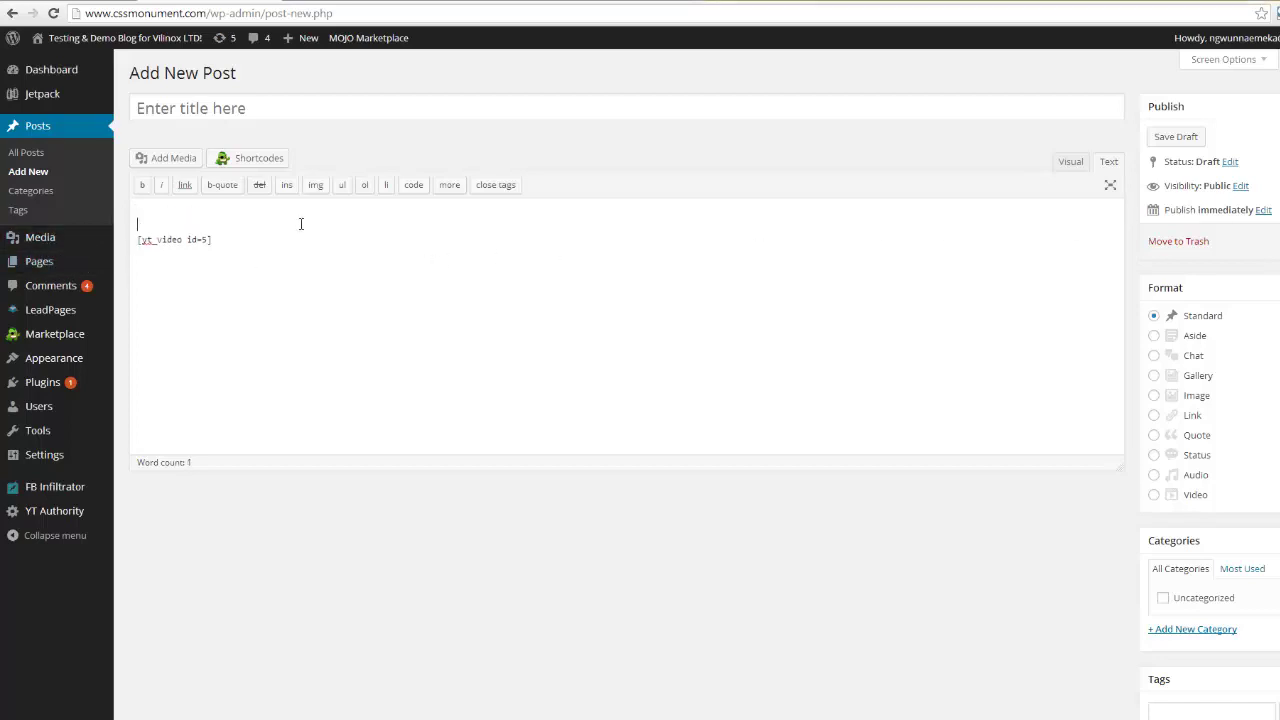
type("Discover How To Lose Weight In 7 Days")
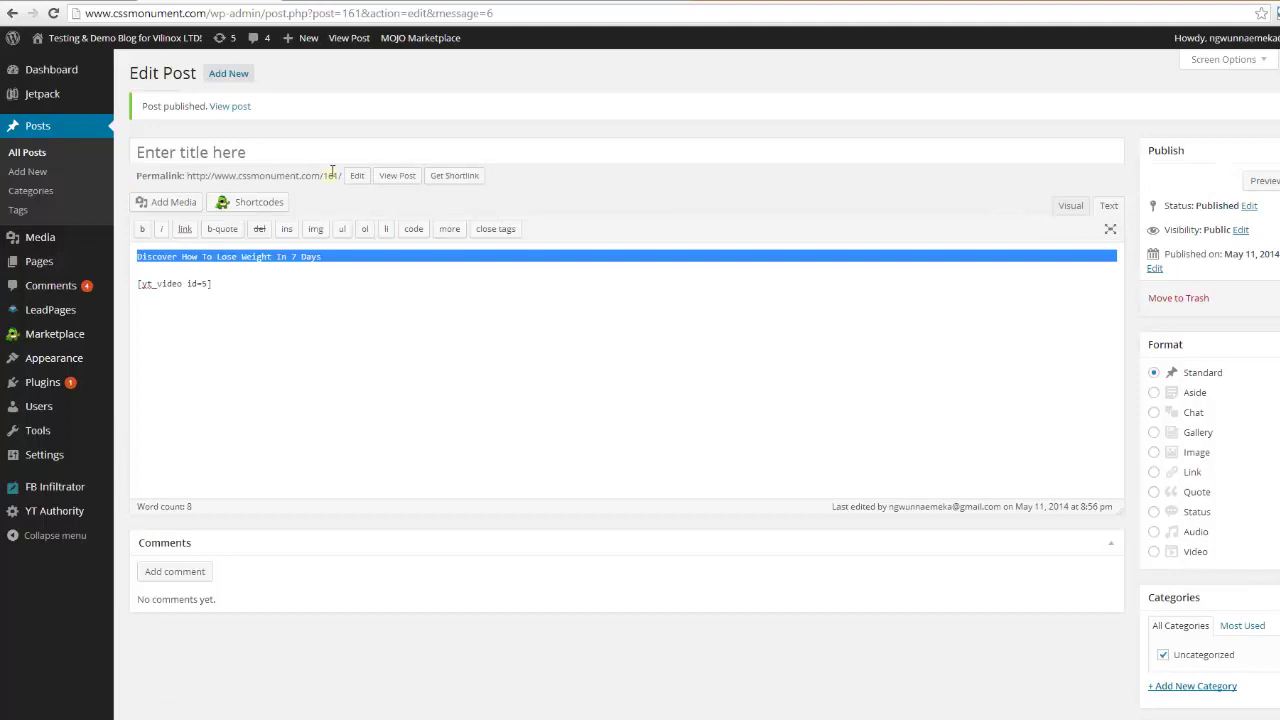
- Title the post 'Discover How To Lose Weight In 7 Days', update it, and view it live
left_click(334, 158)
type("Discover How To Lose Weight In 7 Days")
key("Return")
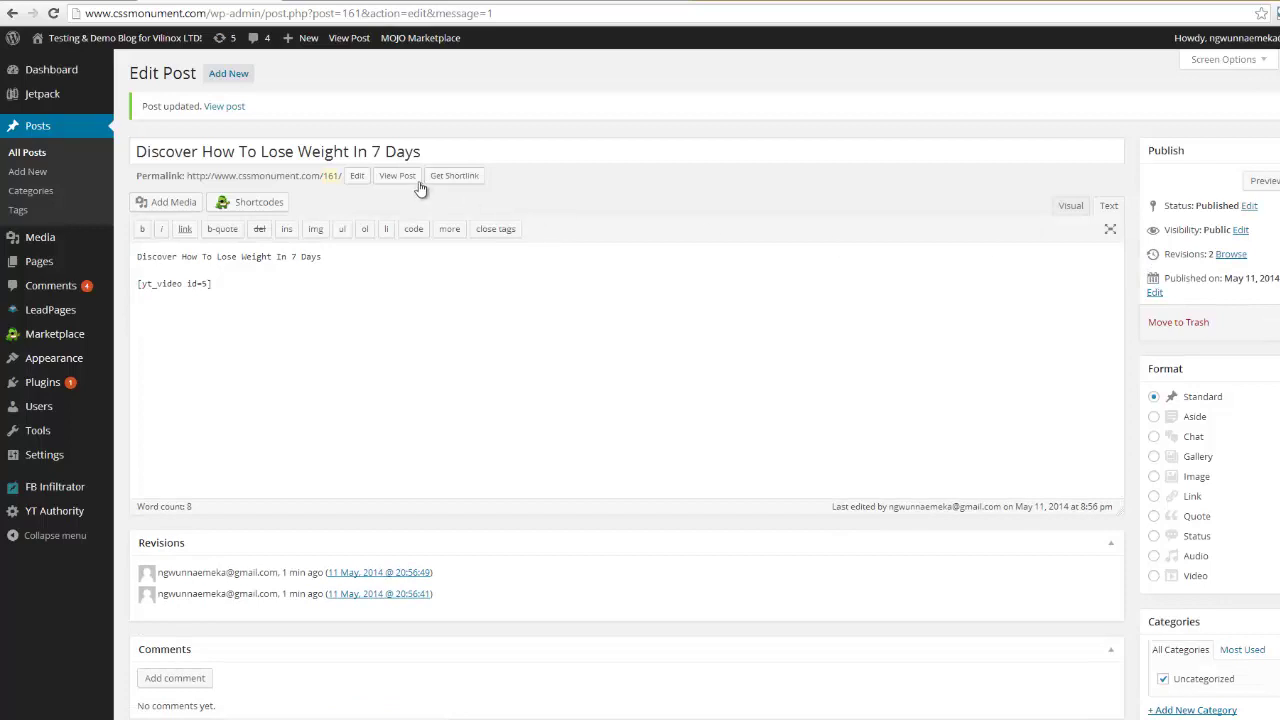
left_click(418, 183)
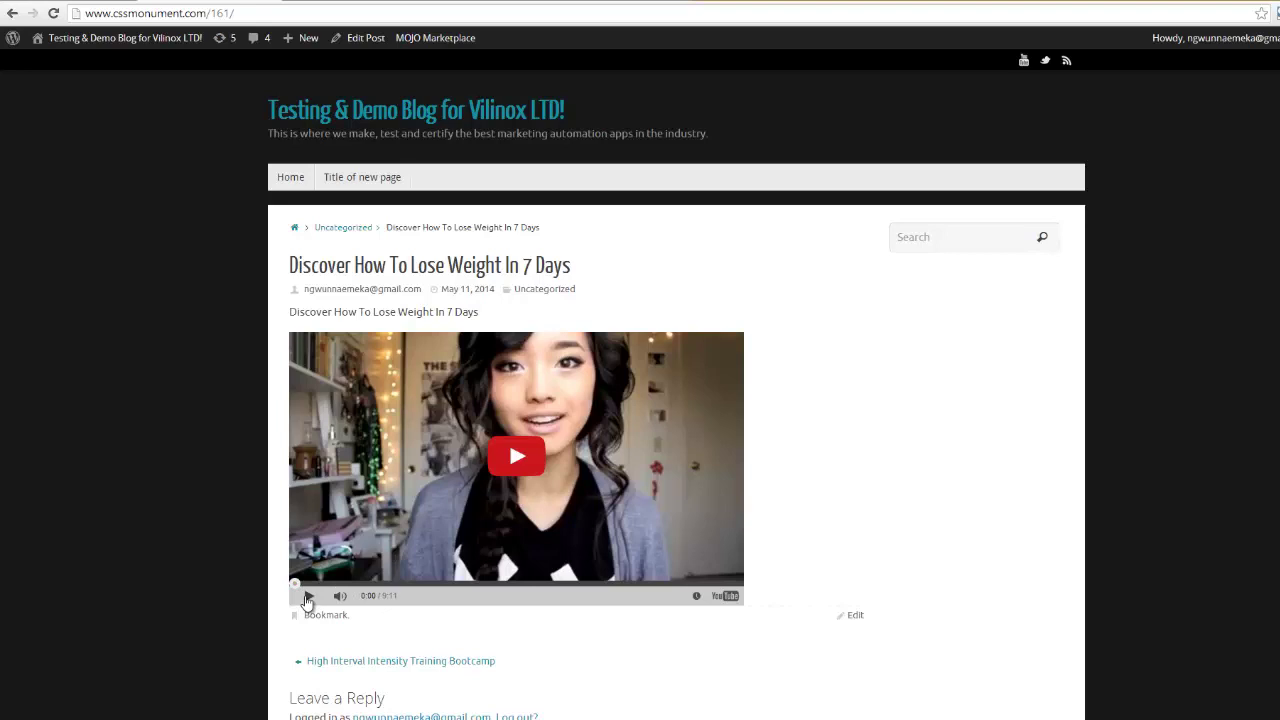
- Play the embedded video, seek to about 0:55, dismiss the ad overlay, and pause
left_click(307, 598)
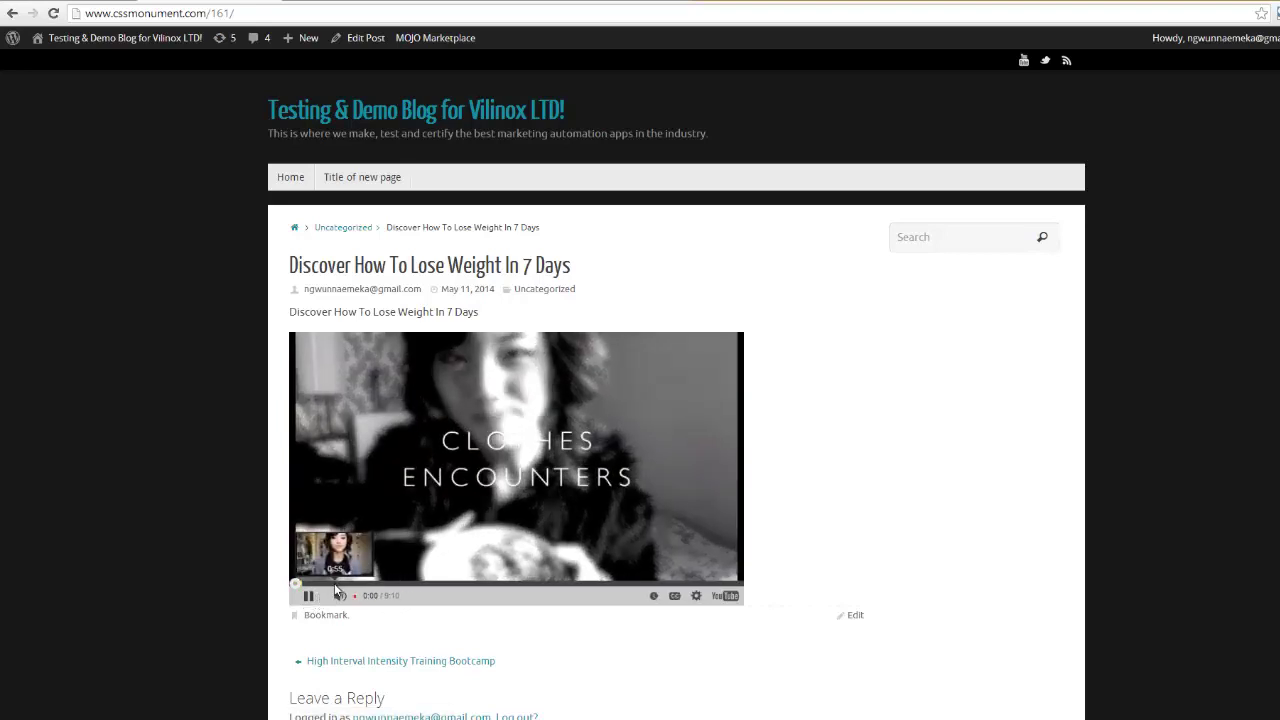
left_click(335, 585)
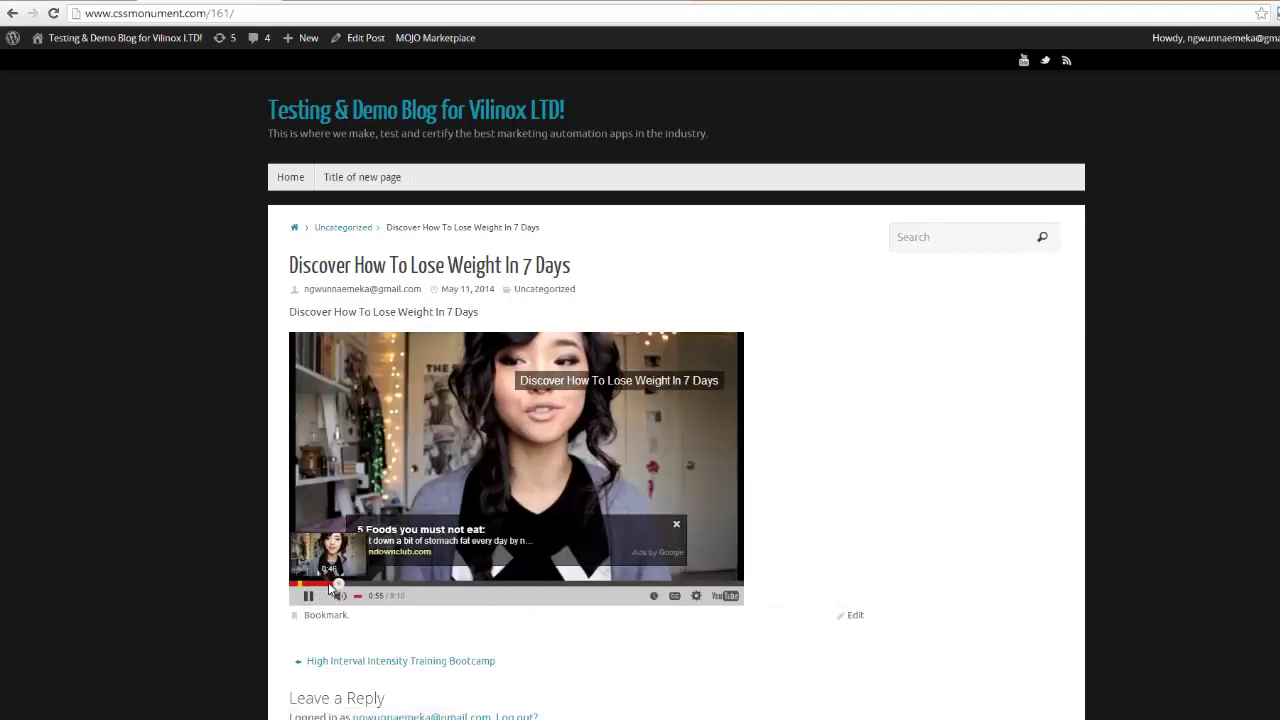
left_click(330, 585)
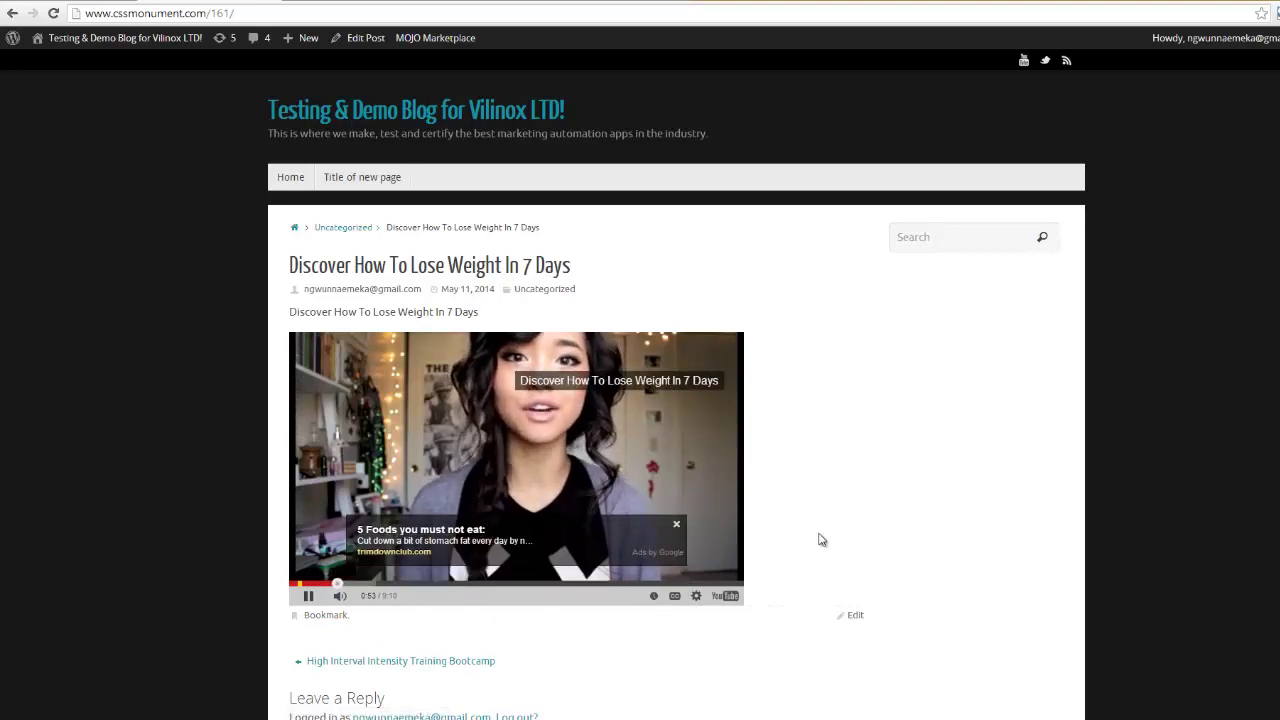
left_click(676, 524)
left_click(308, 595)
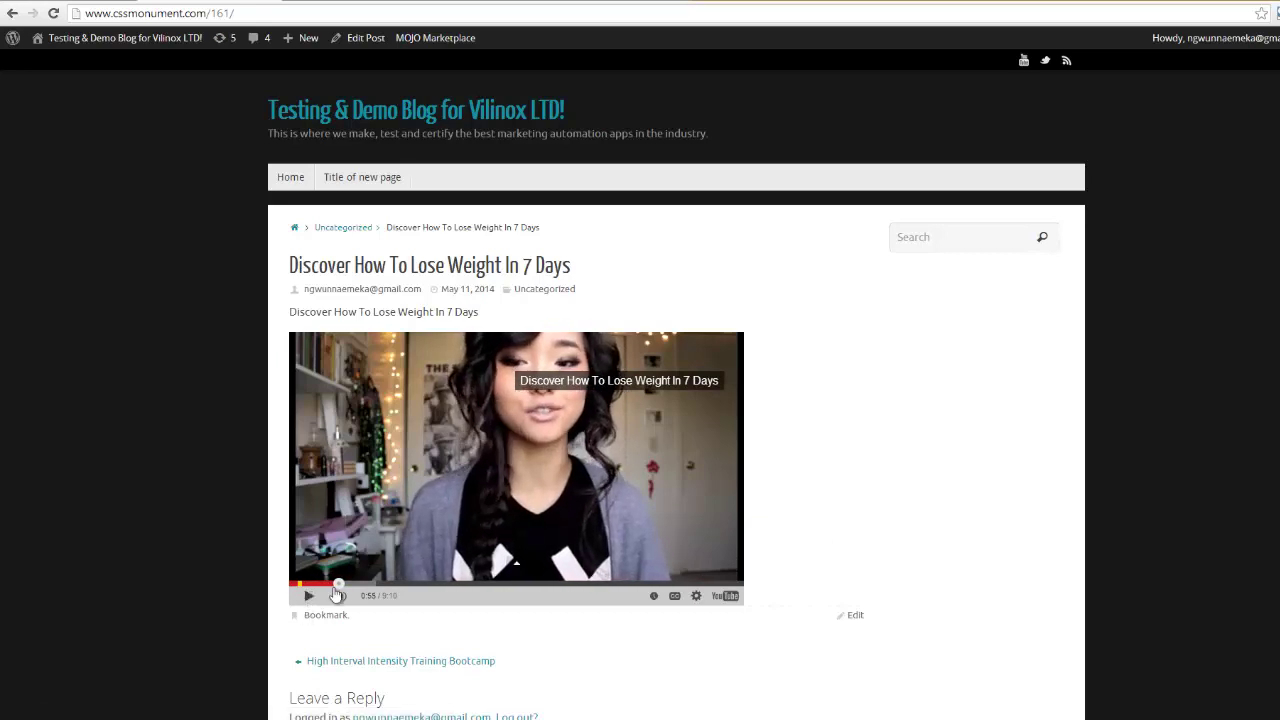
- Follow the annotation's link to google.com, then back on the post skip the video to 2:21
left_click(646, 388)
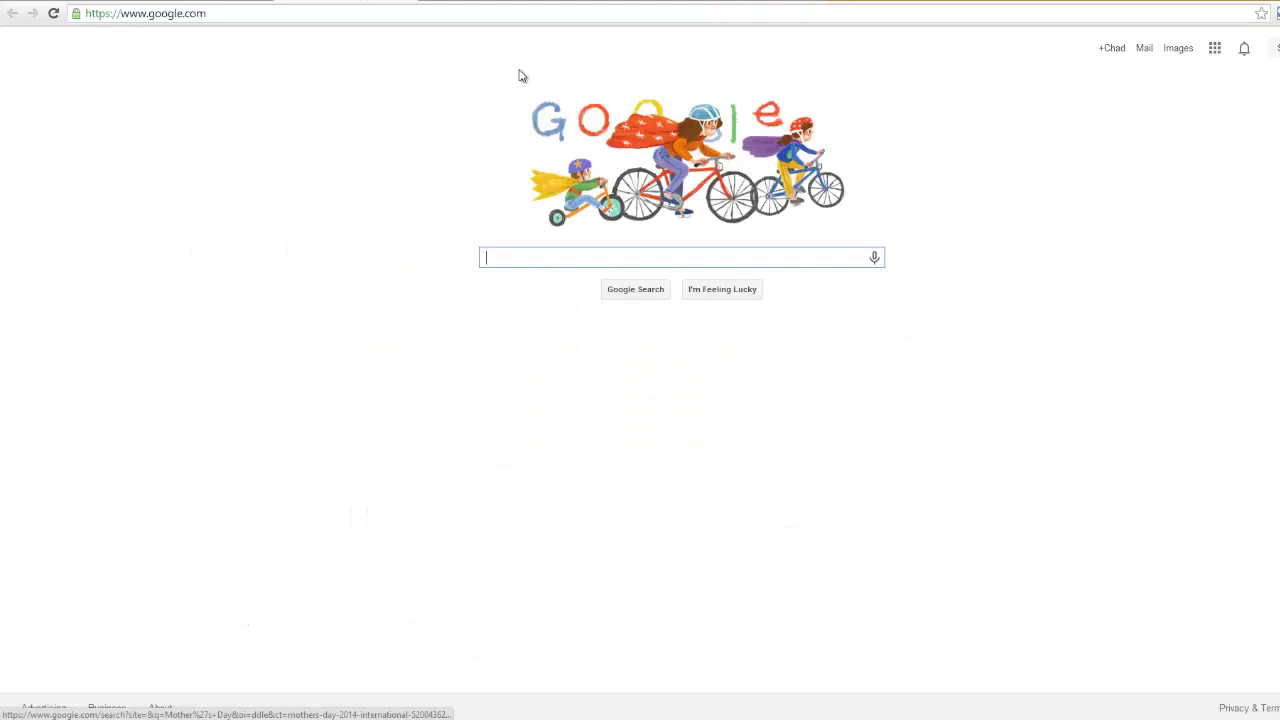
left_click(243, 3)
left_click(389, 584)
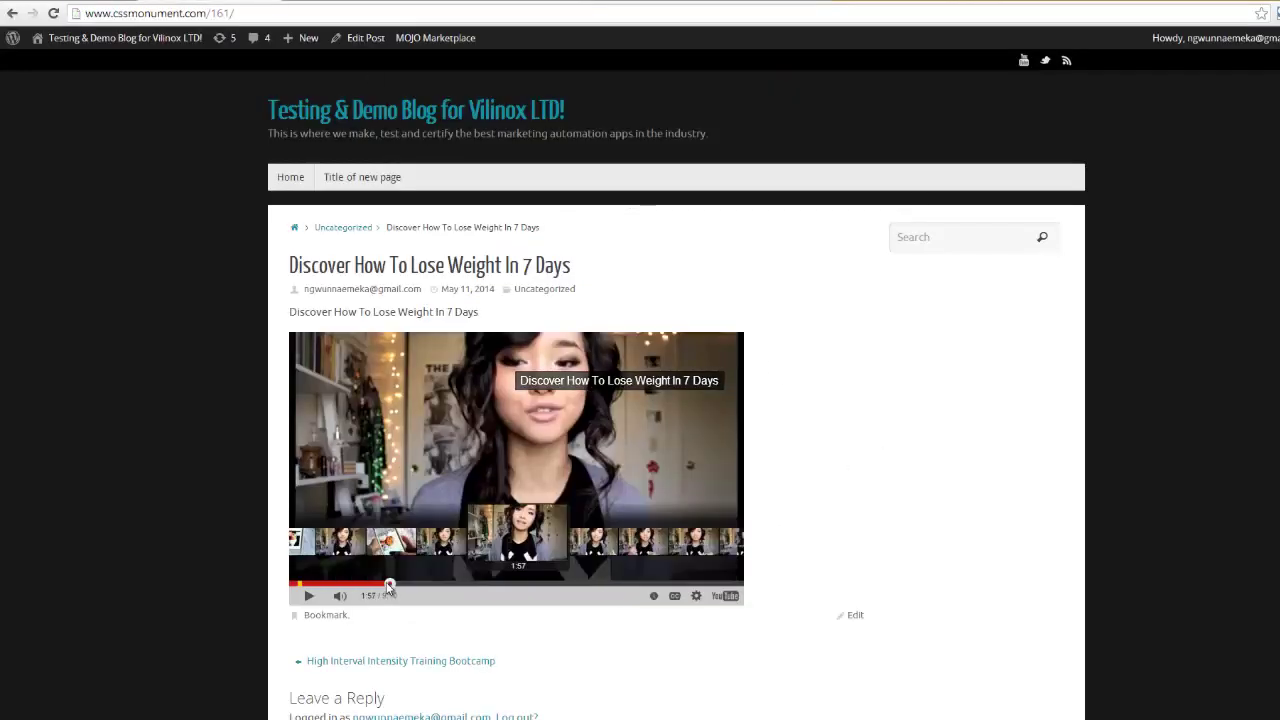
left_click(407, 584)
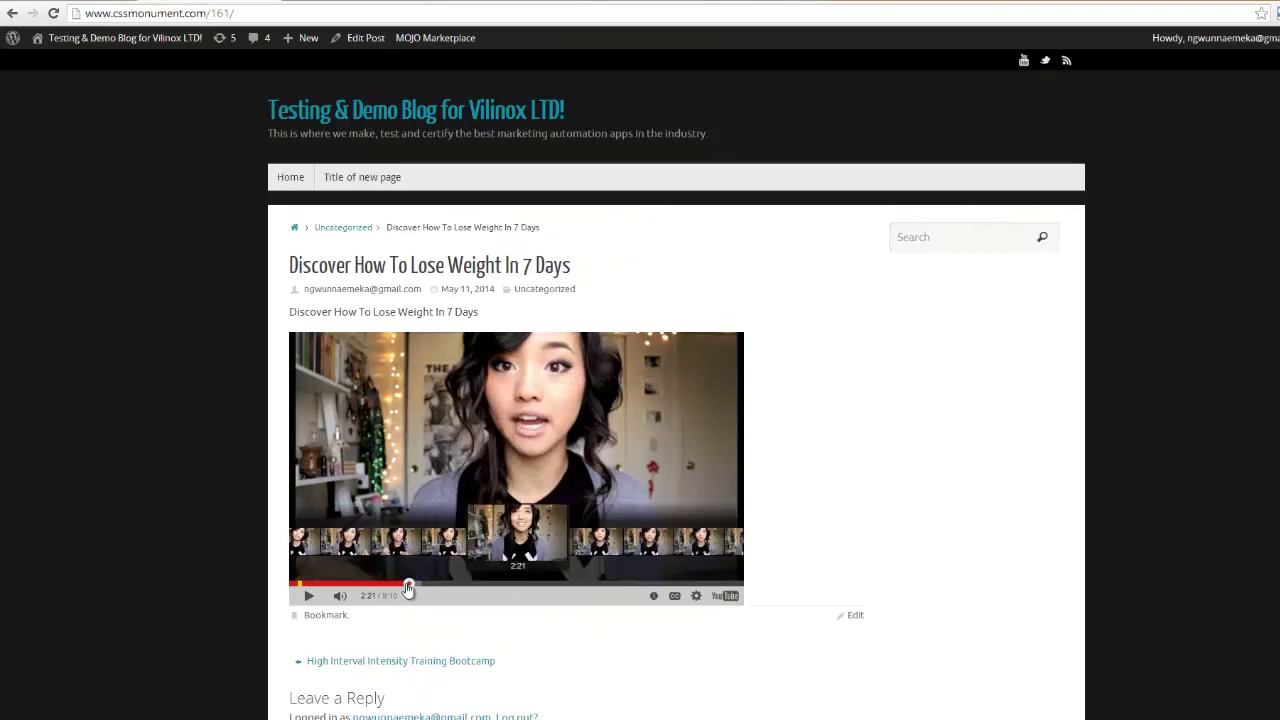